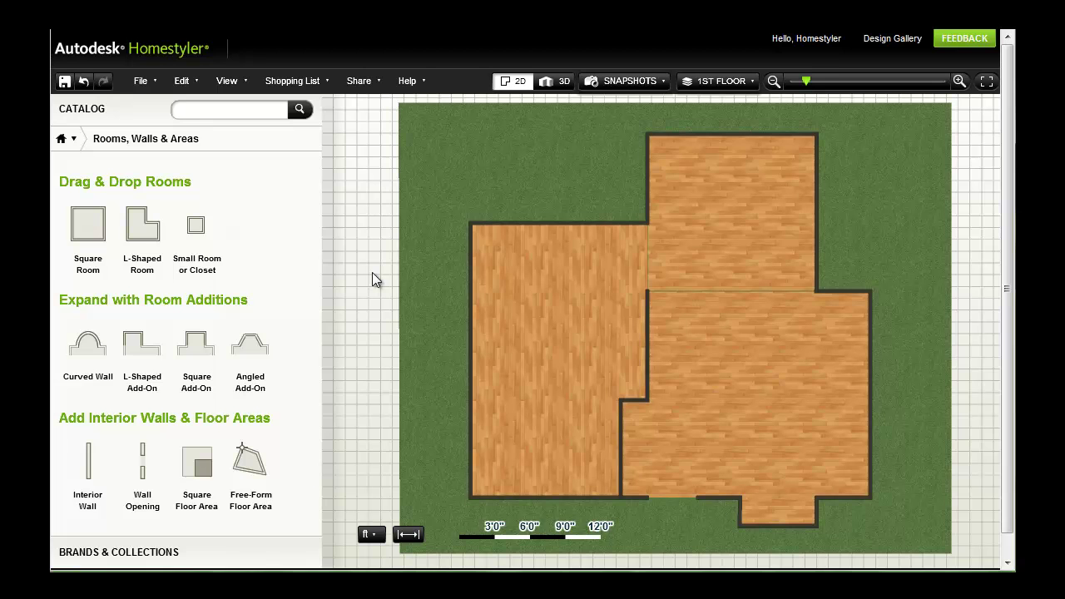
Delete the green lawn area surrounding the house from the plan.
click(449, 208)
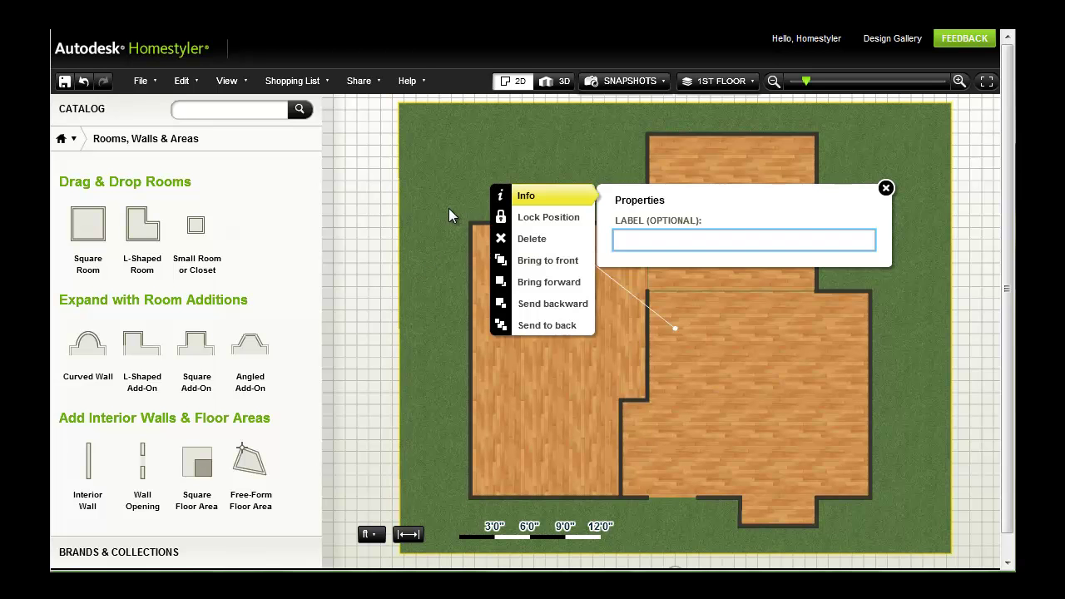
click(503, 240)
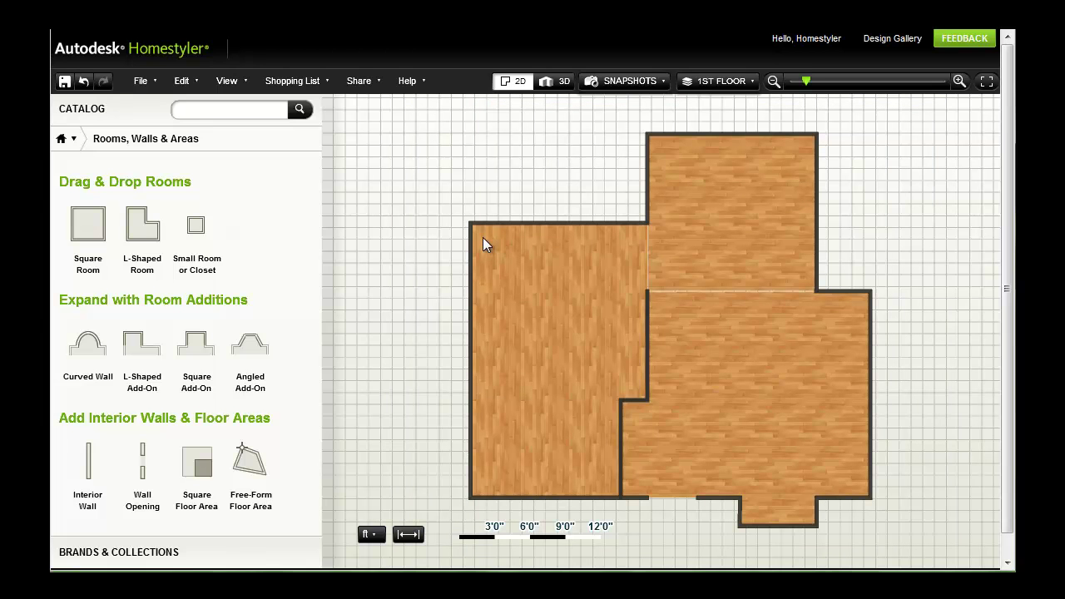
Place a Marvin Clad Sliding Patio Door, 2 Panel (OX), with Mahogany interior on the upper room's right wall.
click(76, 141)
click(78, 206)
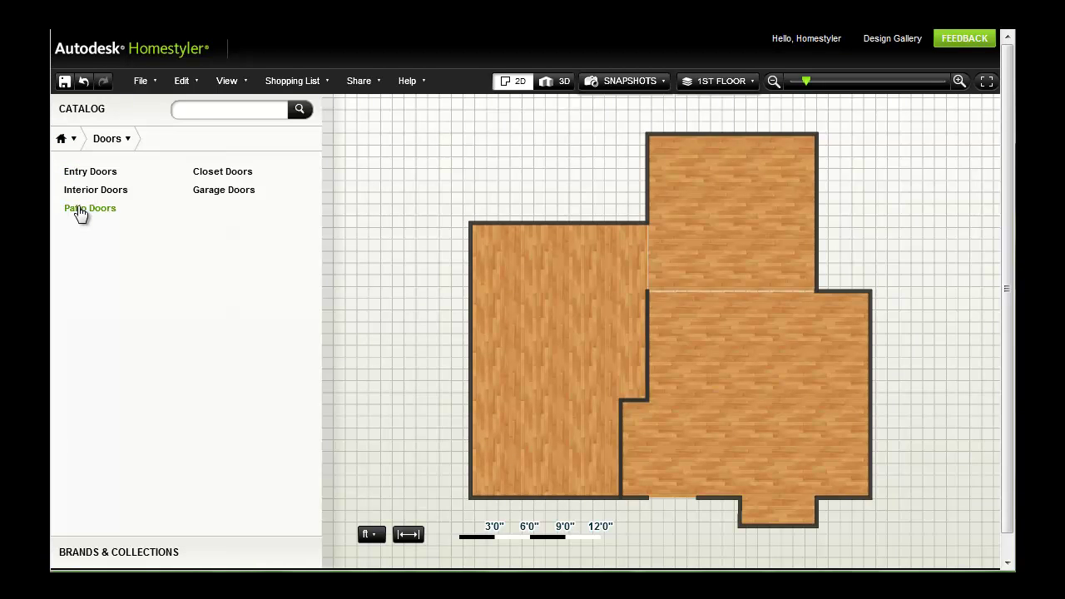
click(85, 175)
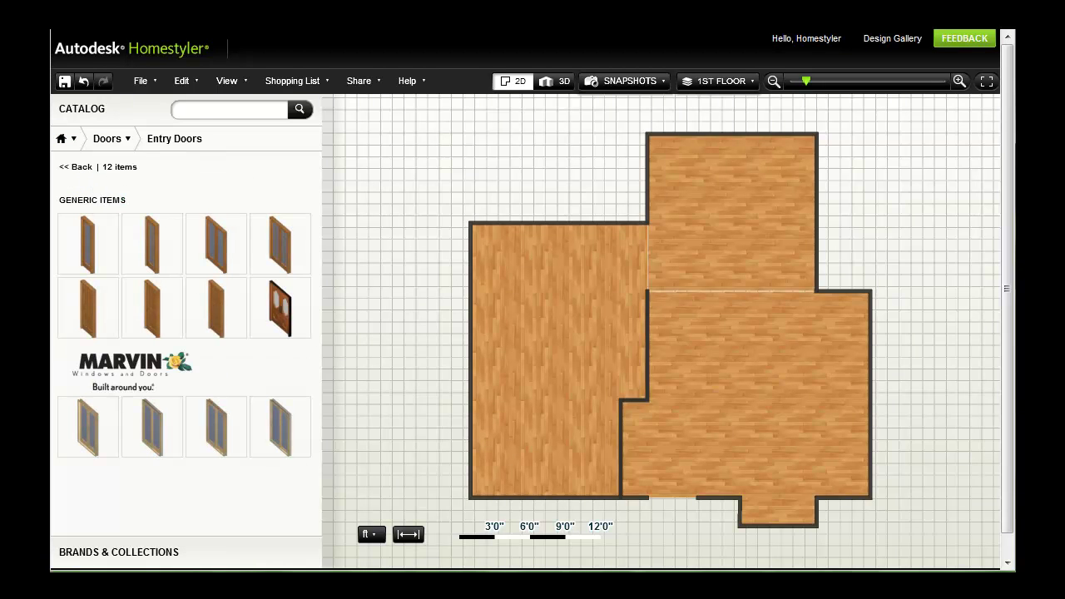
mouse_move(279, 422)
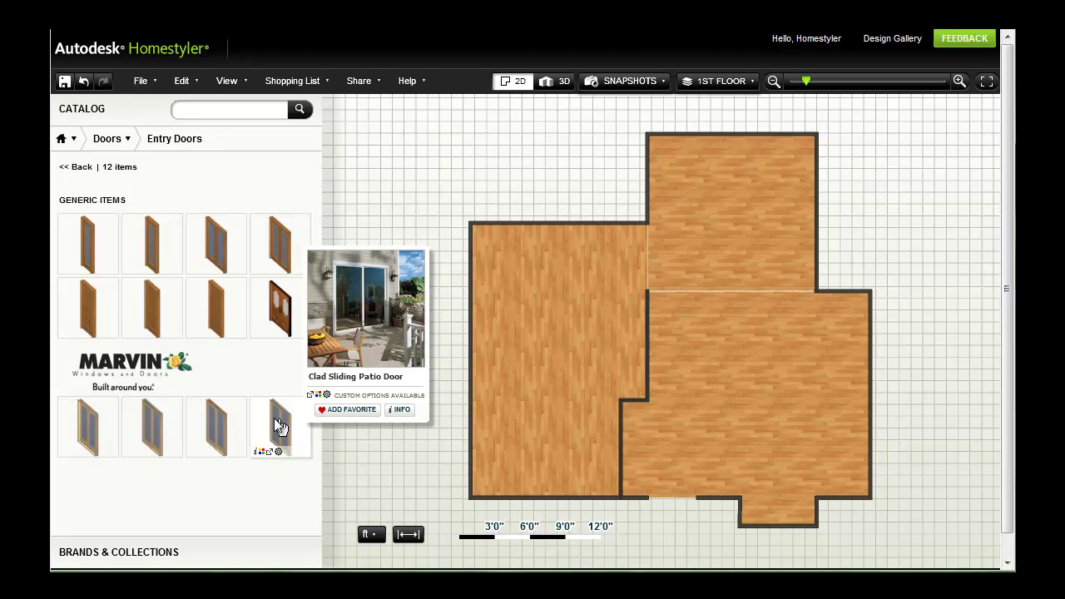
click(279, 424)
scroll(214, 468, down, 2)
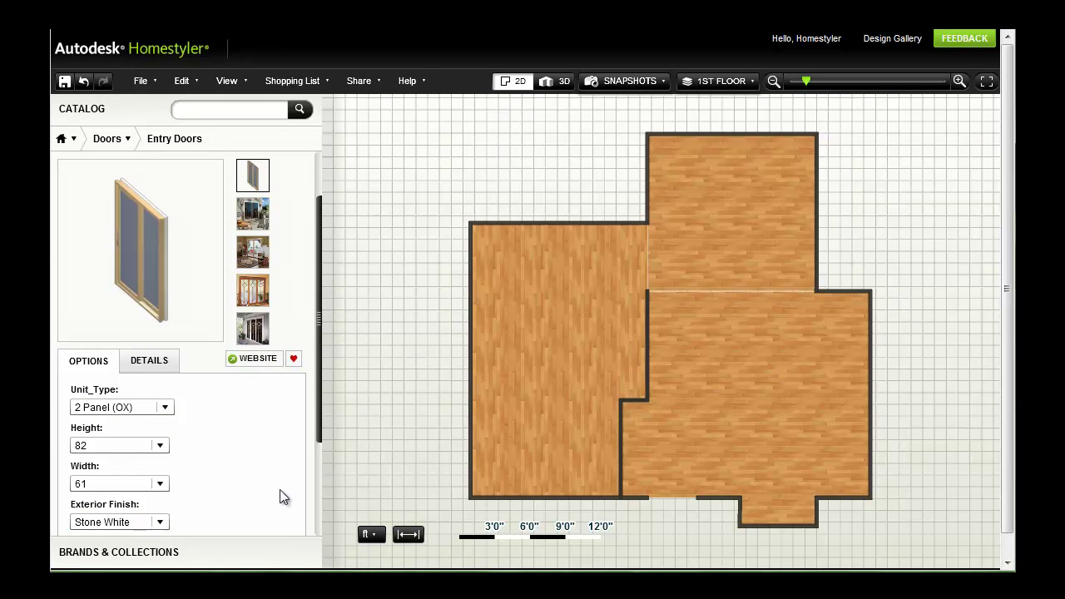
scroll(321, 448, down, 3)
click(160, 433)
click(98, 471)
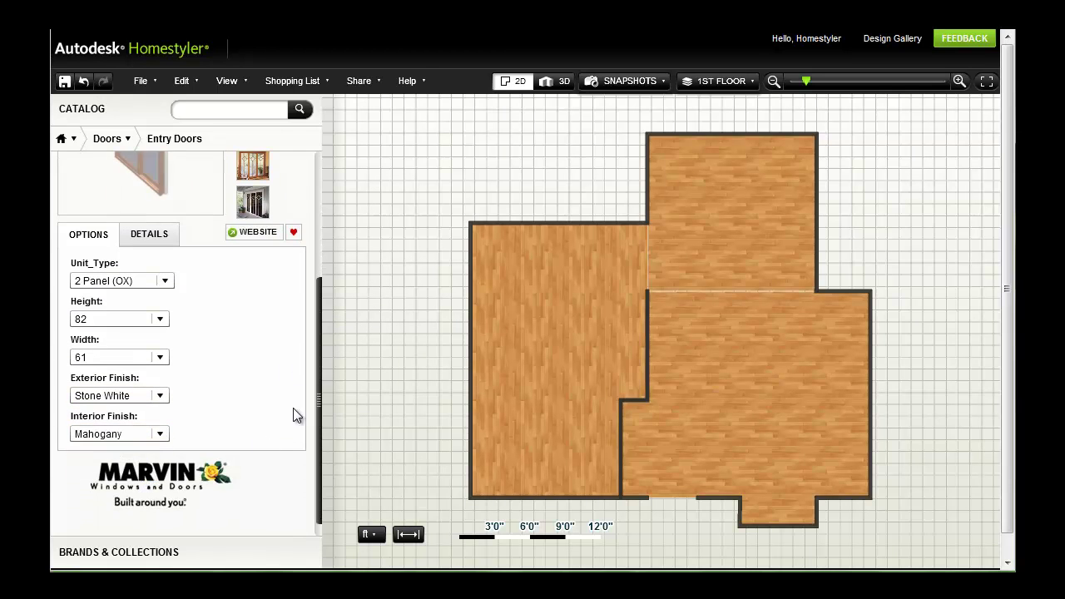
scroll(305, 269, up, 3)
drag(138, 286, 491, 242)
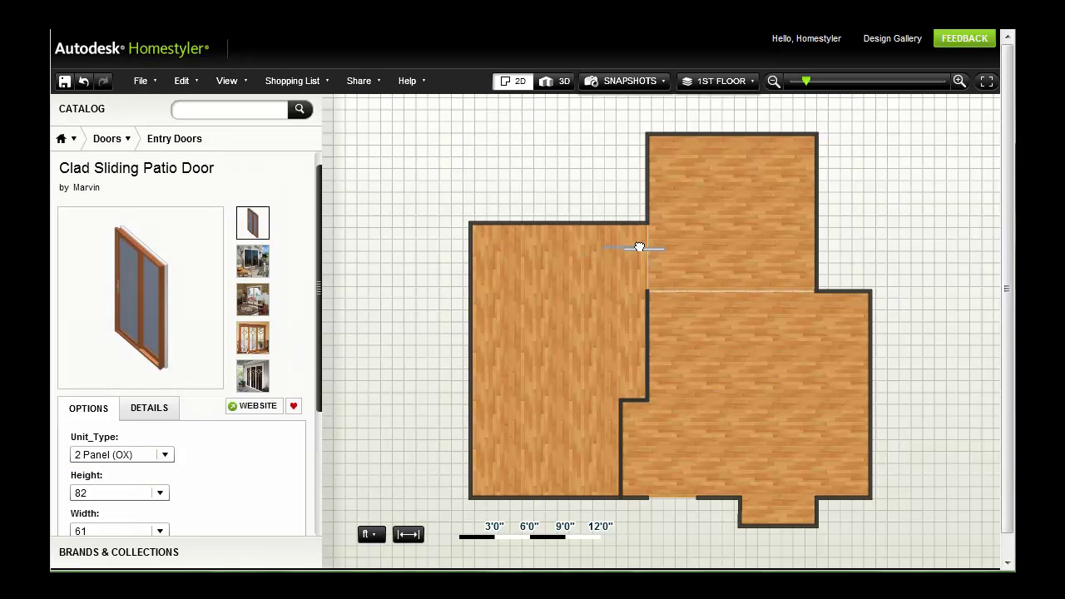
drag(634, 252, 812, 202)
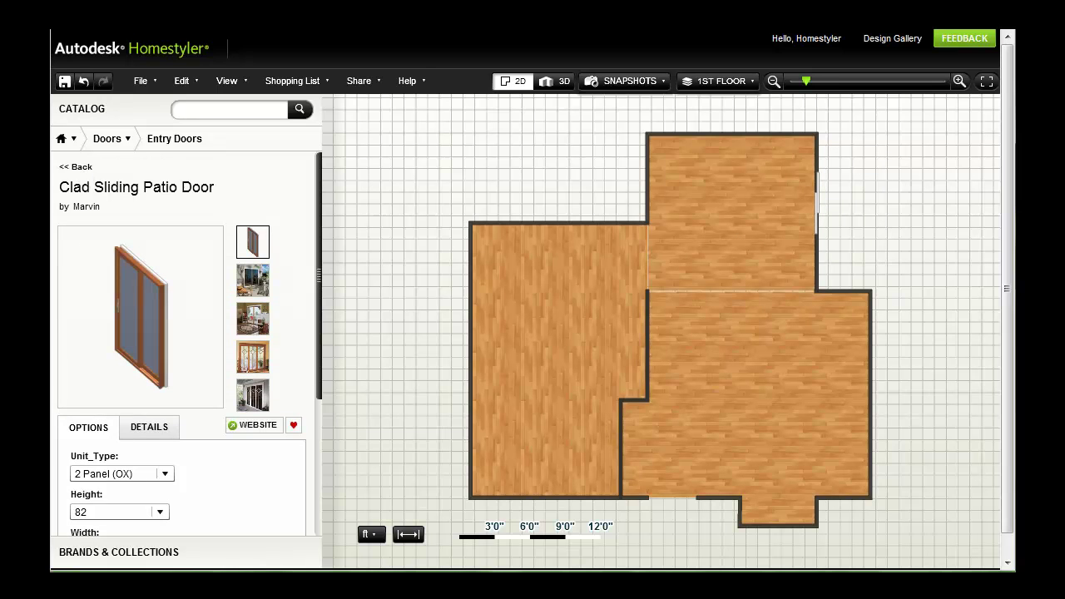
Configure a Single French Door with height 96, Mahogany finish and width 30.
click(86, 170)
click(105, 238)
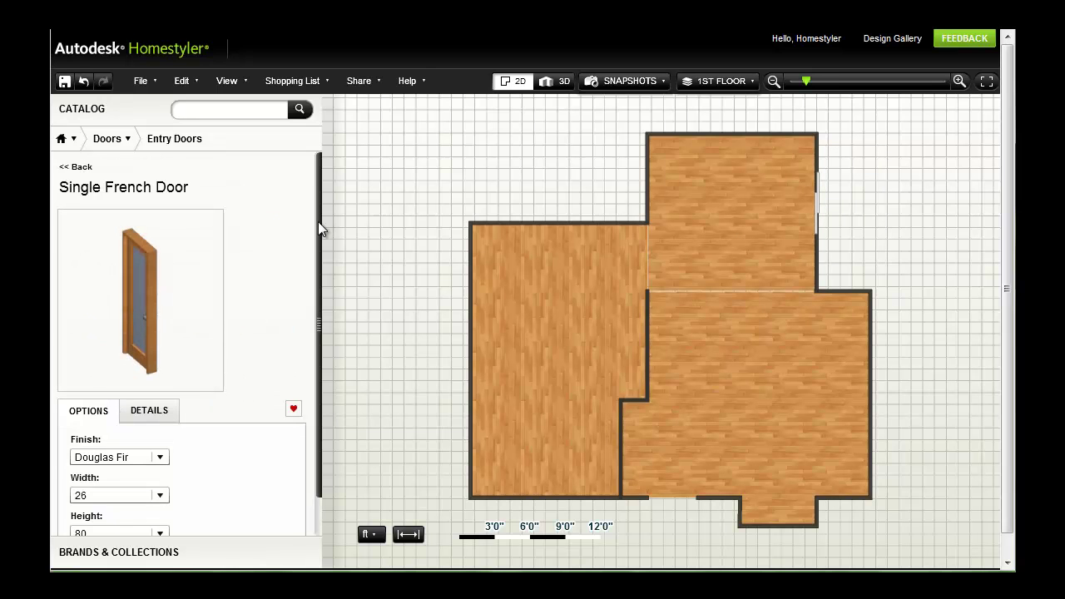
scroll(199, 454, down, 1)
click(150, 492)
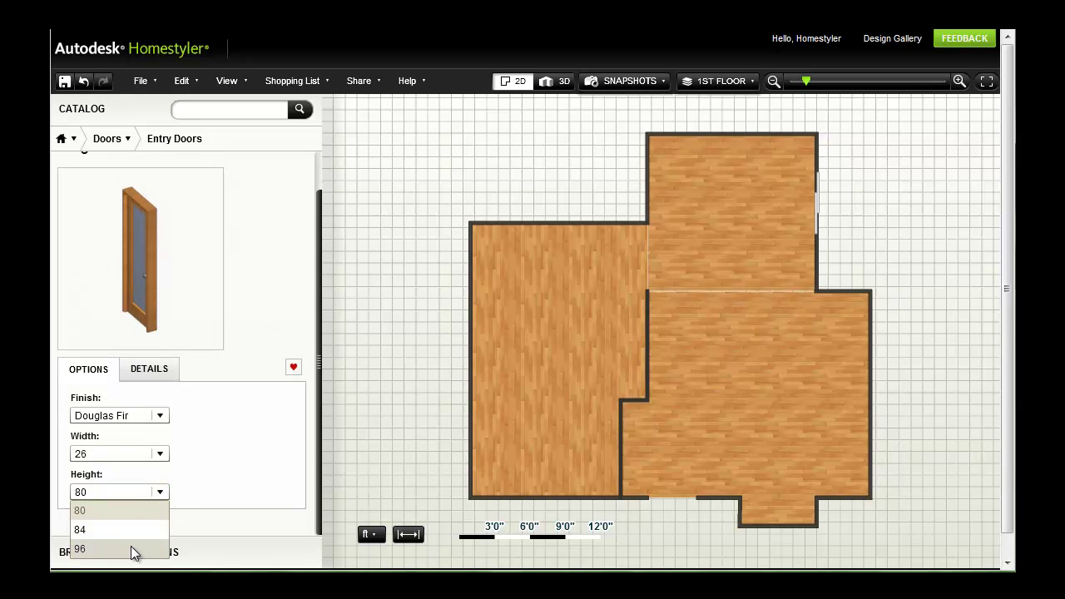
click(131, 545)
click(121, 415)
click(133, 490)
click(158, 454)
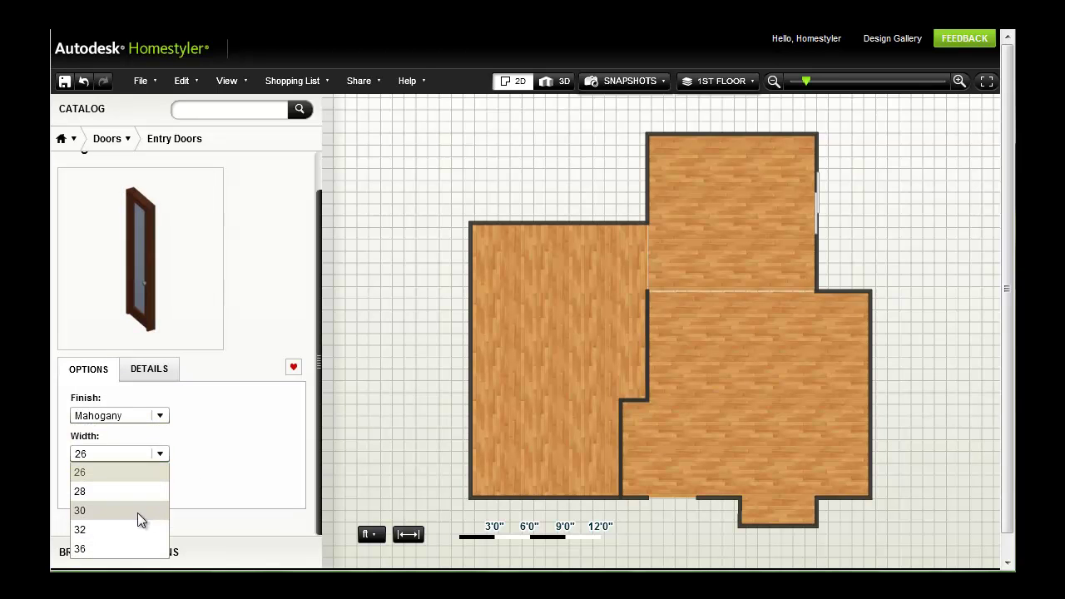
click(136, 510)
Place the French door on the left room's outer wall and rotate it to swing outward.
drag(135, 249, 465, 464)
scroll(456, 475, up, 3)
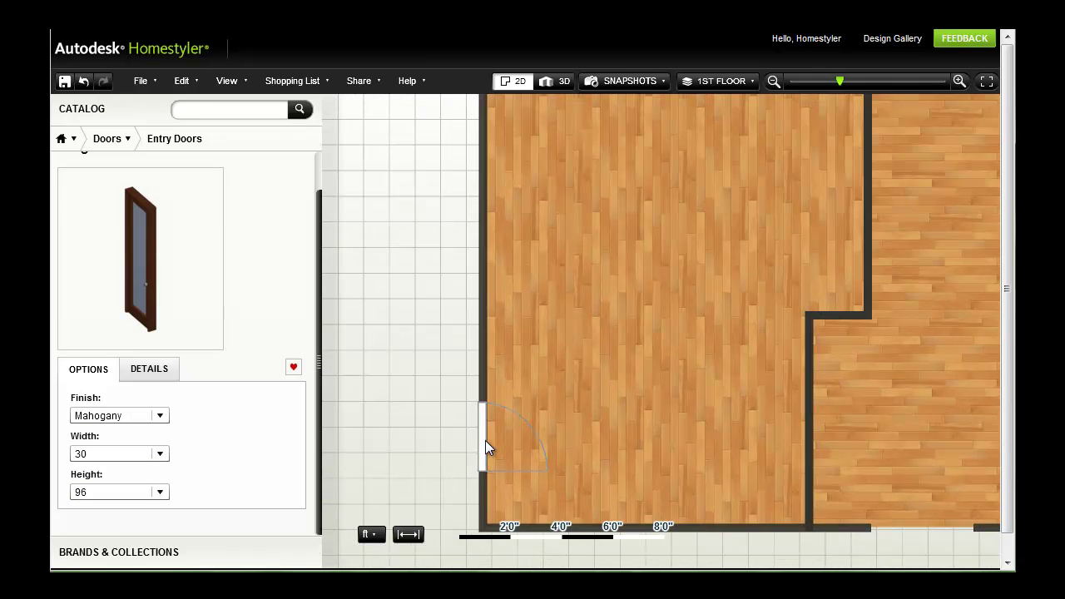
click(485, 440)
drag(561, 437, 394, 436)
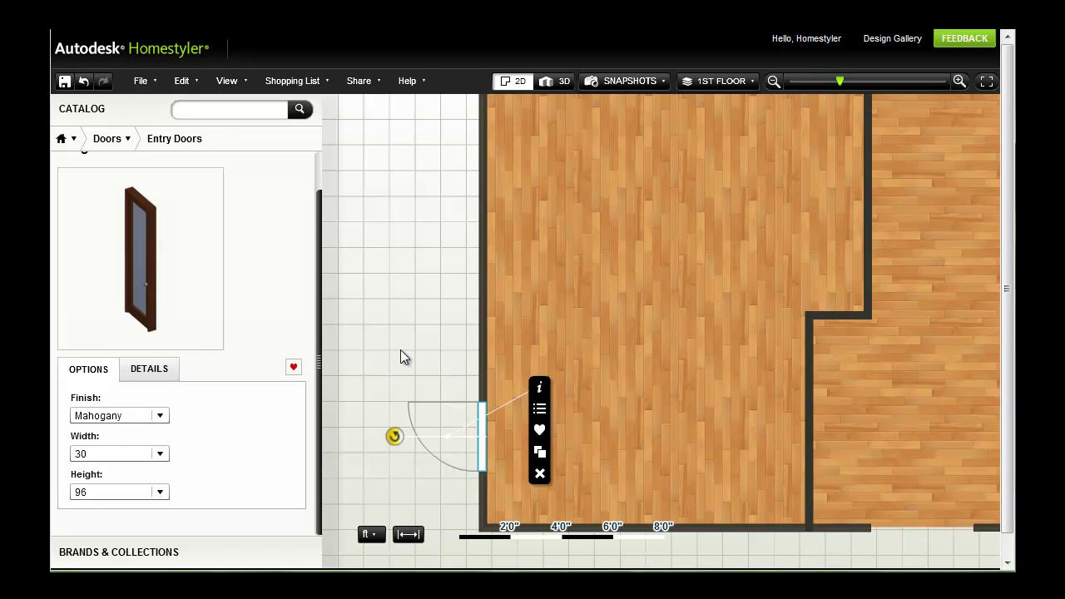
click(400, 356)
scroll(549, 349, down, 5)
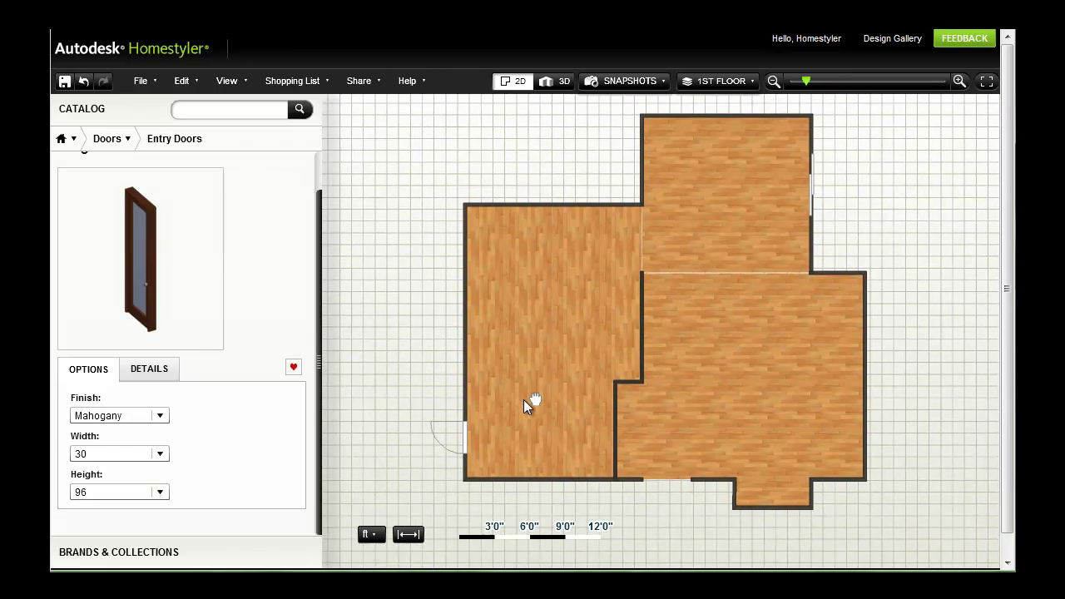
Add a Picture Windows - Medium with Mahogany interior finish to the left wall.
scroll(316, 159, up, 2)
click(73, 139)
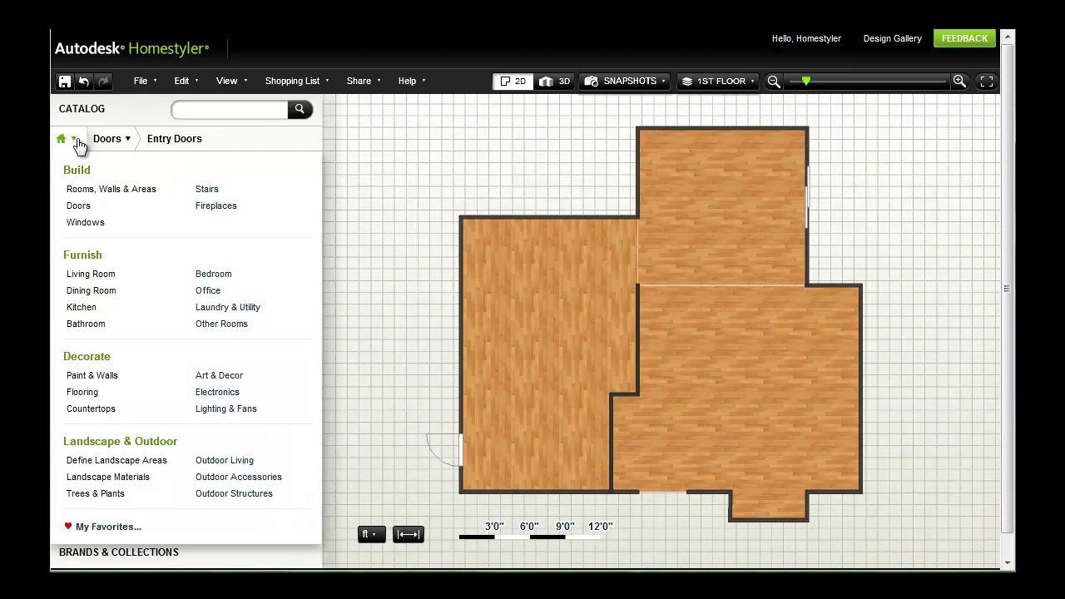
click(86, 223)
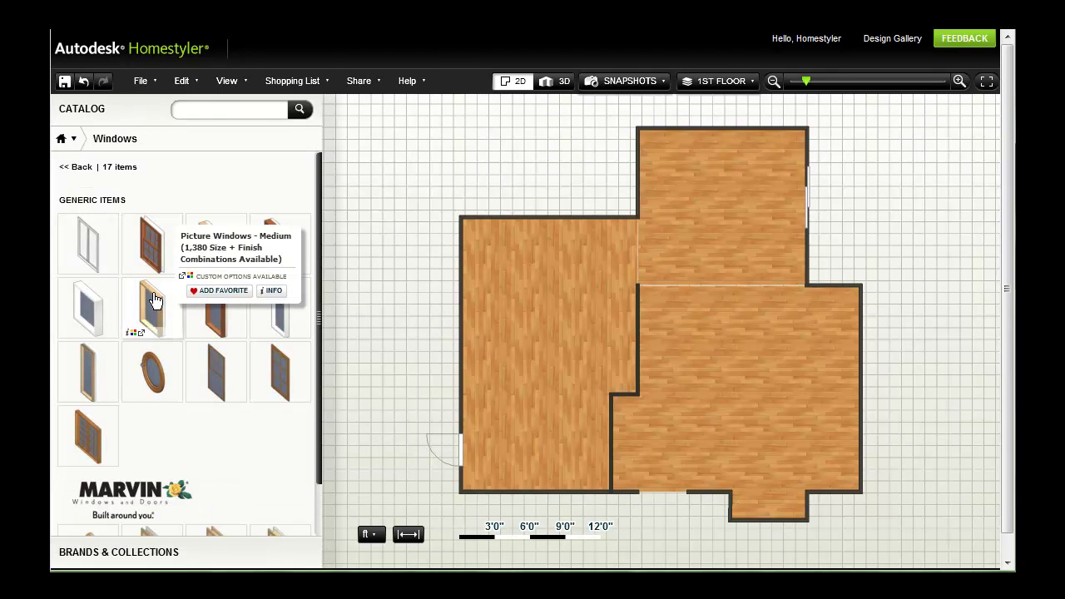
click(154, 300)
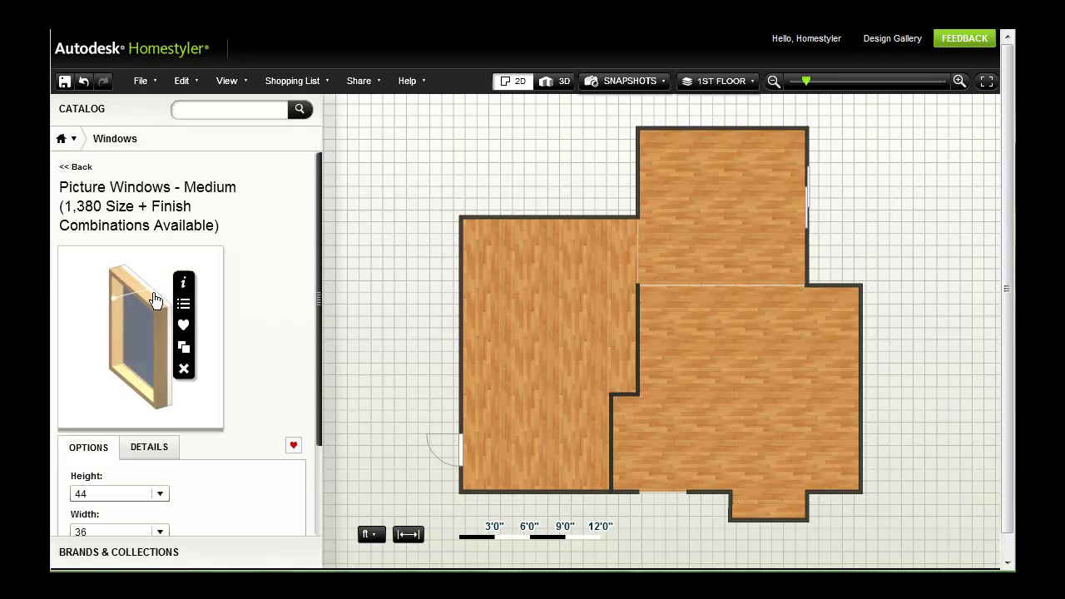
scroll(321, 333, down, 3)
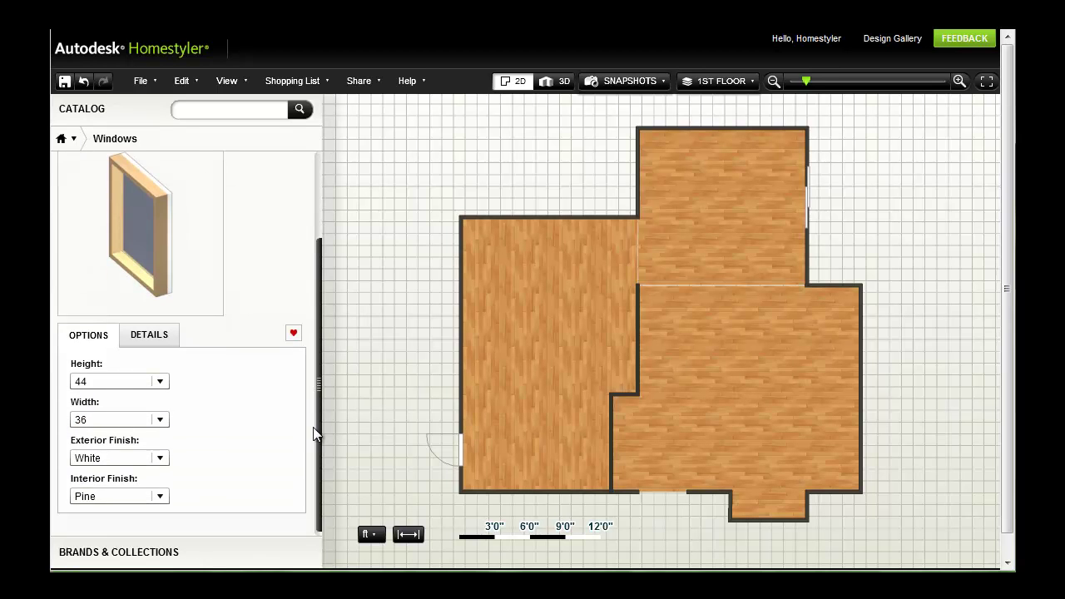
click(159, 491)
click(98, 529)
drag(142, 232, 465, 264)
Duplicate the window and place the copy further along the left wall.
scroll(466, 263, up, 3)
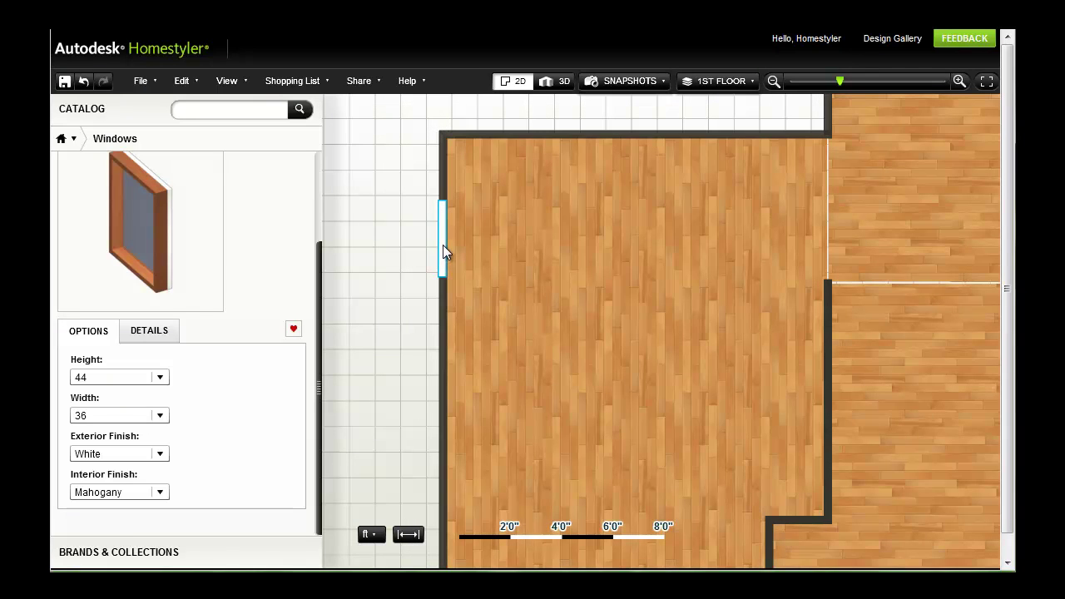
click(443, 246)
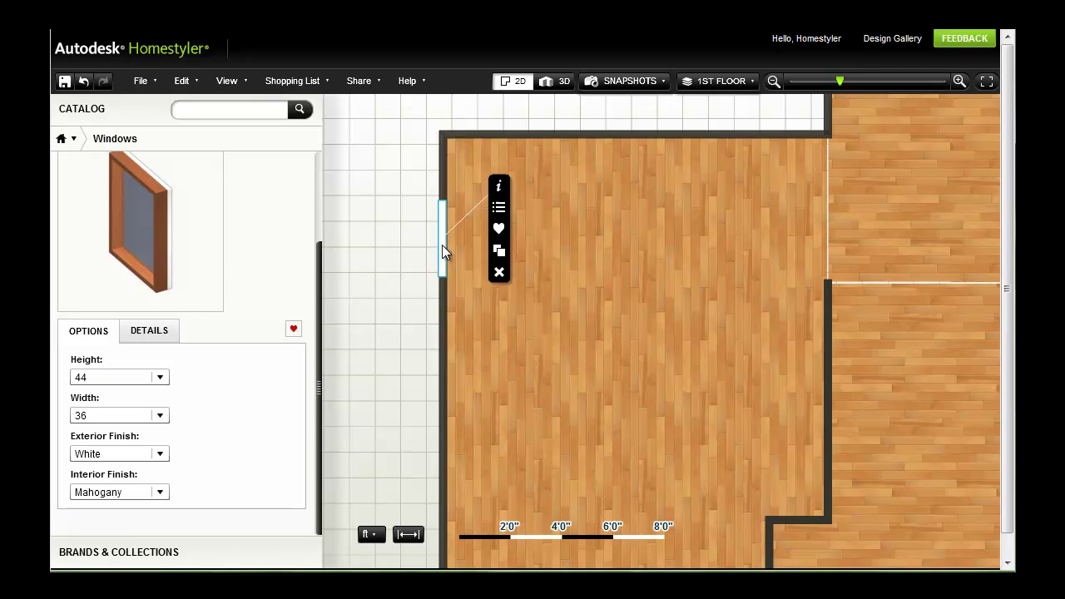
click(498, 254)
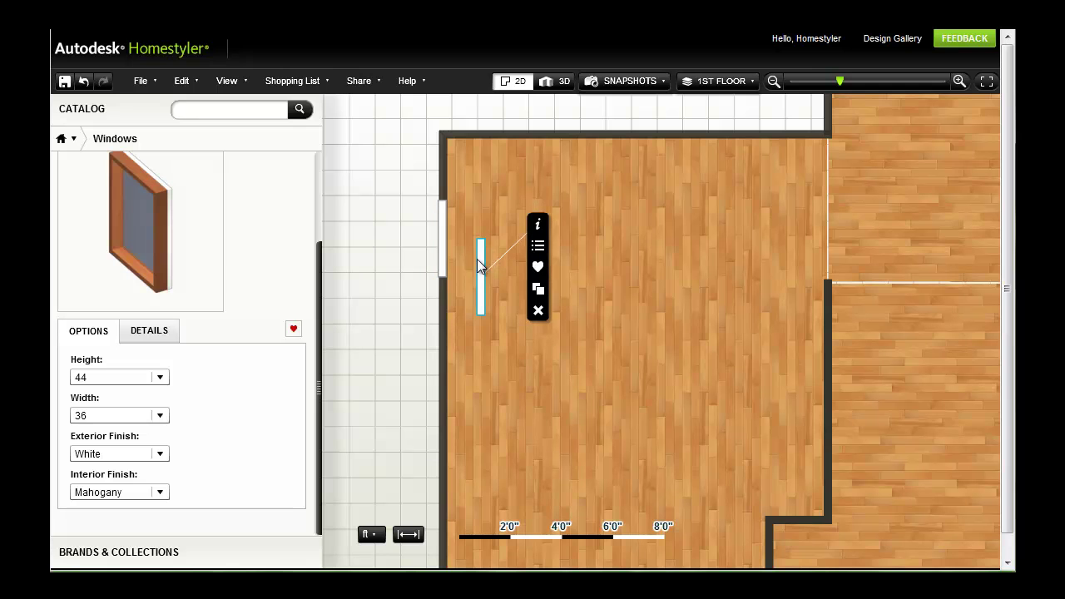
drag(483, 266, 446, 350)
drag(528, 432, 538, 334)
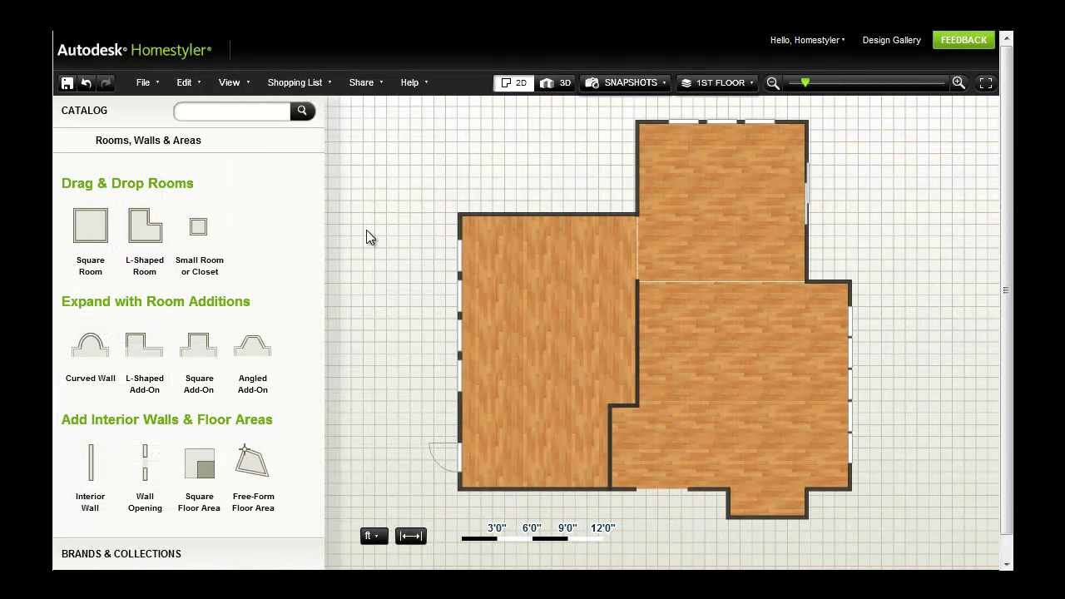
Place a Merillat four-drawer base cabinet from Kitchen > Base Cabinets on the plan.
click(84, 149)
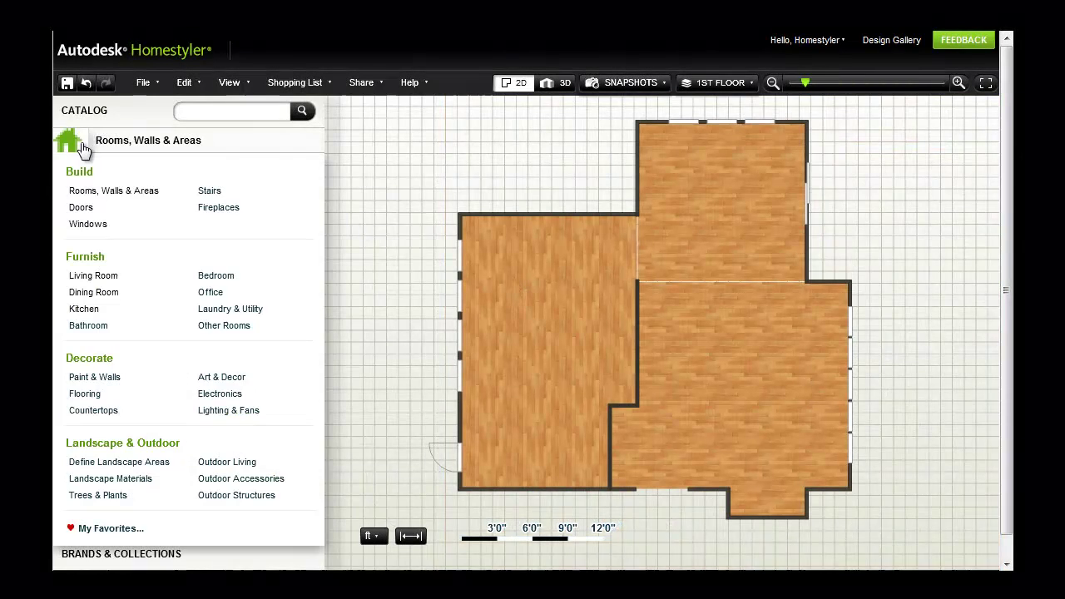
click(85, 310)
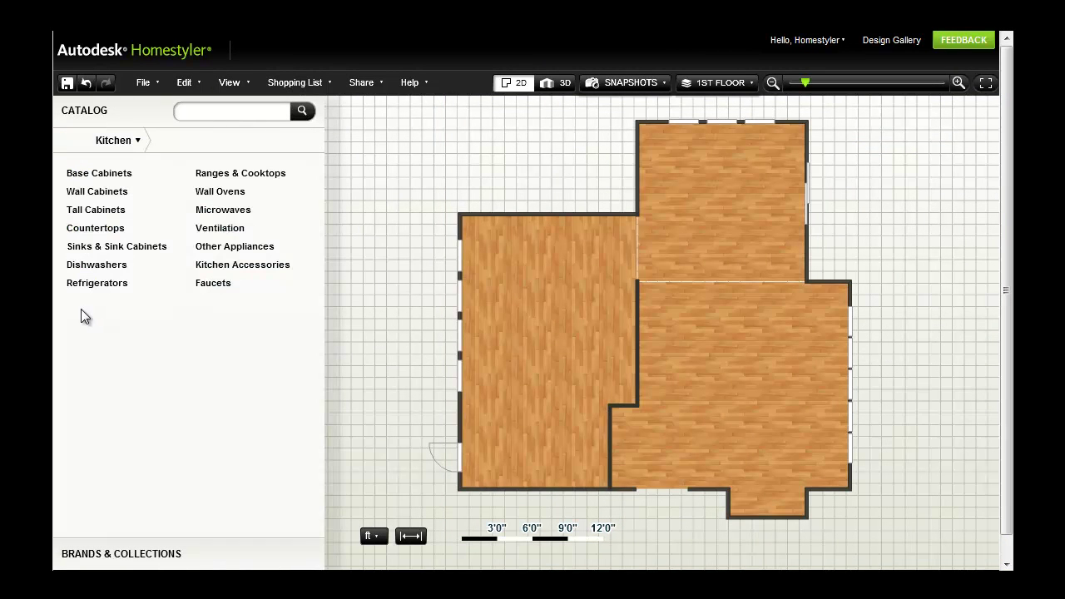
click(95, 173)
drag(320, 179, 473, 214)
mouse_move(251, 433)
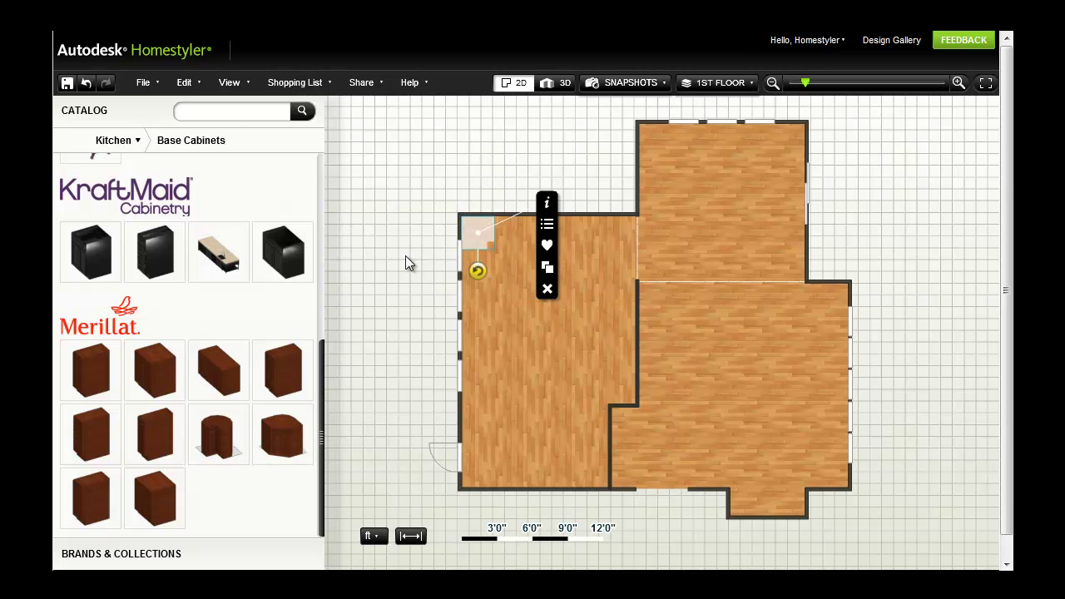
drag(83, 433, 623, 398)
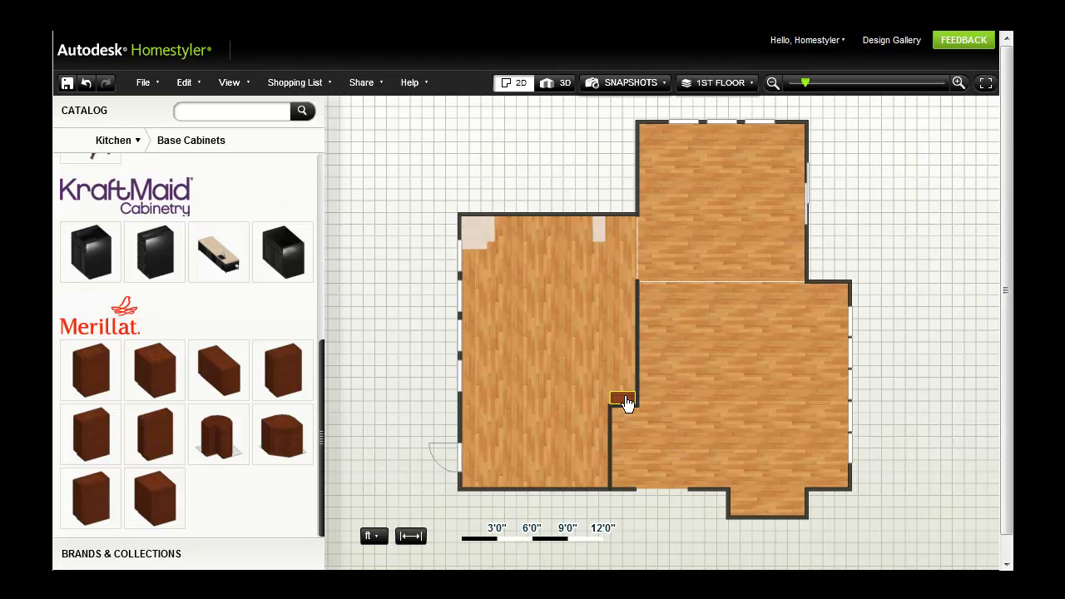
Review the placed Merillat cabinet's details and its placement rules.
click(682, 385)
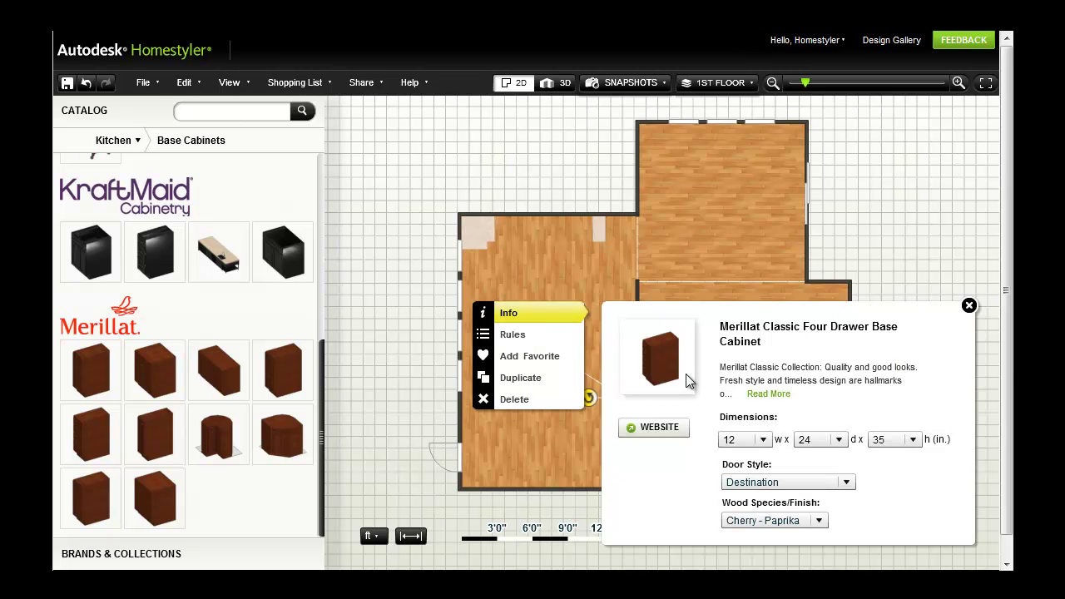
click(512, 336)
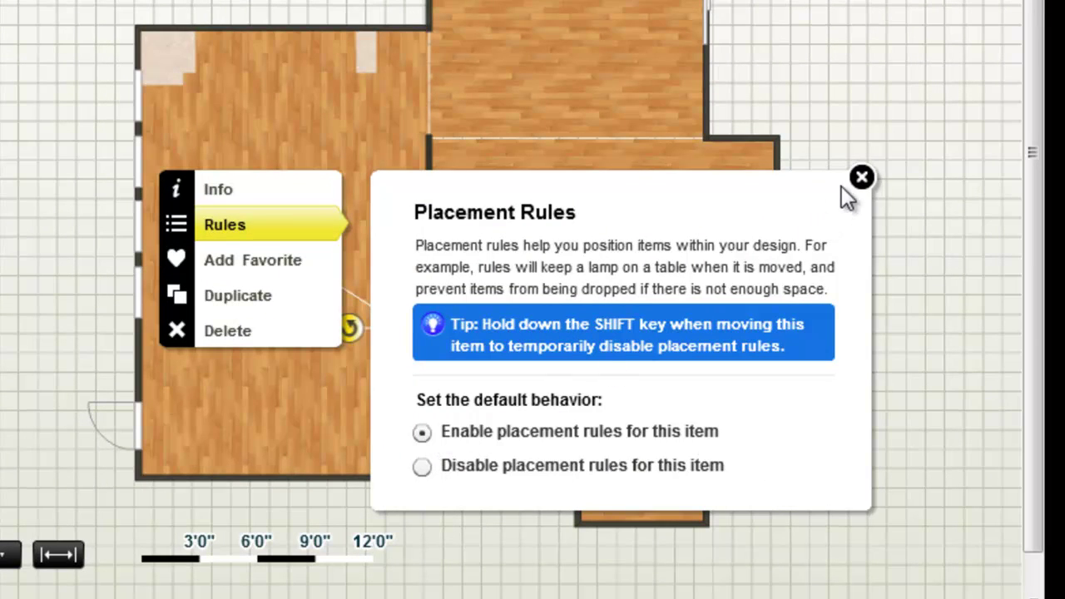
click(861, 177)
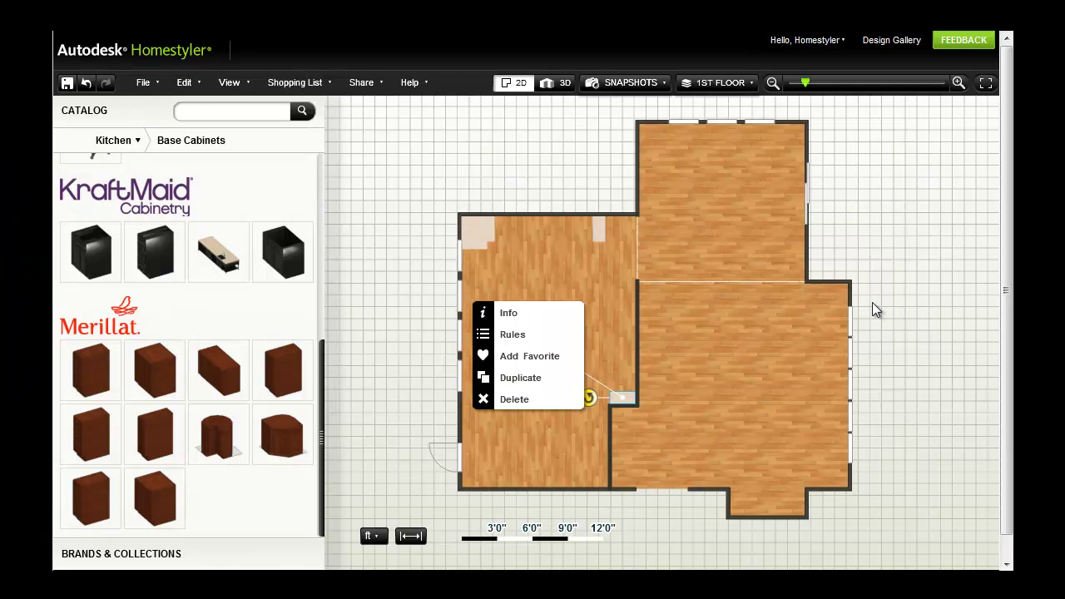
Add another Merillat base cabinet against the wall and a sink base cabinet by the top wall.
drag(219, 370, 520, 351)
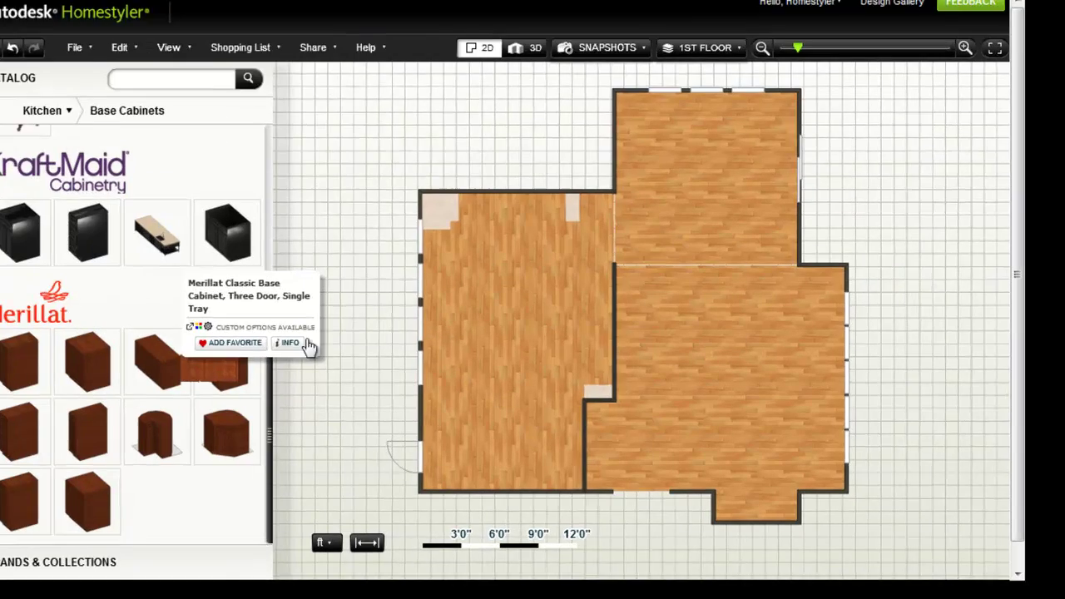
drag(266, 272, 391, 288)
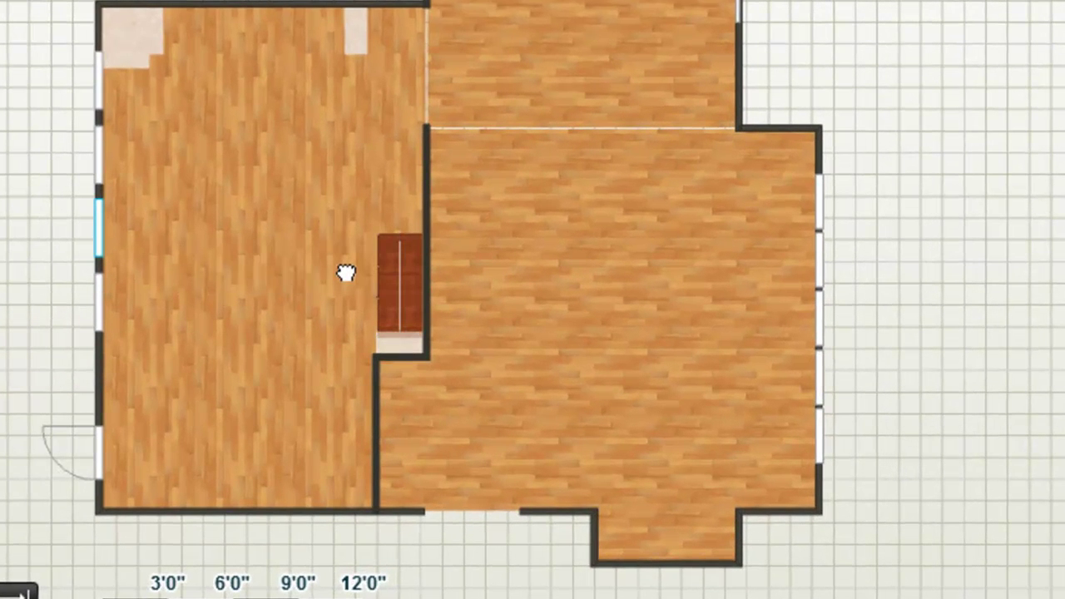
drag(344, 267, 336, 260)
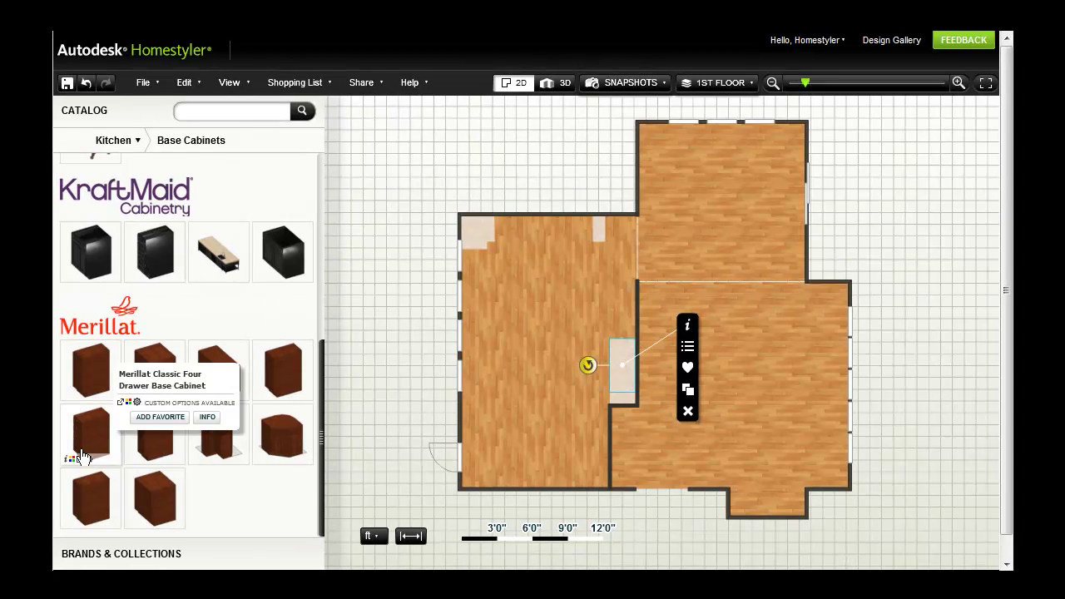
drag(155, 497, 472, 353)
click(523, 243)
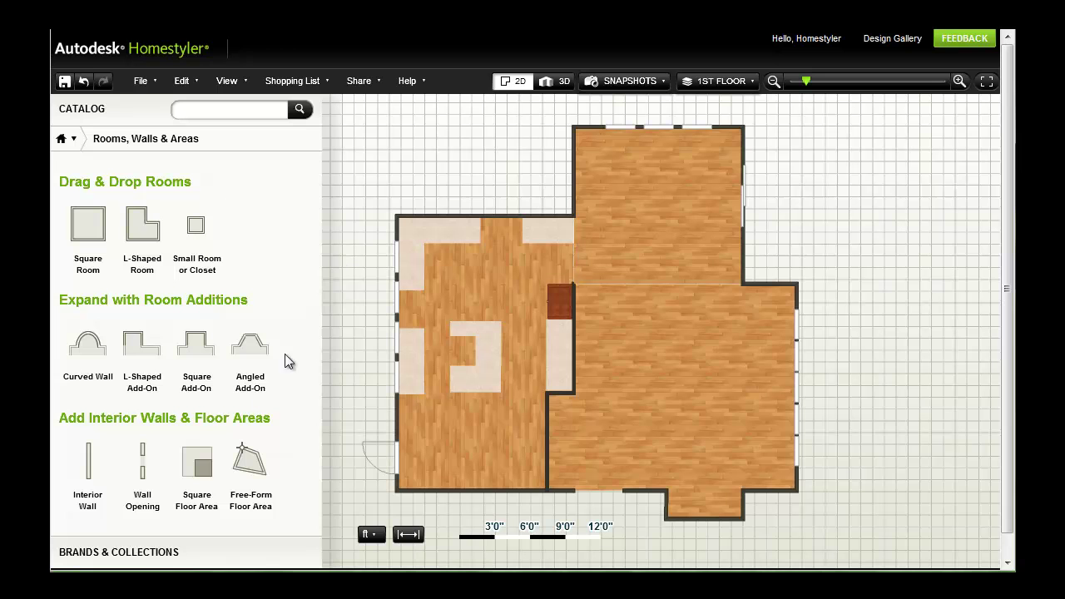
Place a Dacor refrigerator against the top kitchen wall.
click(136, 555)
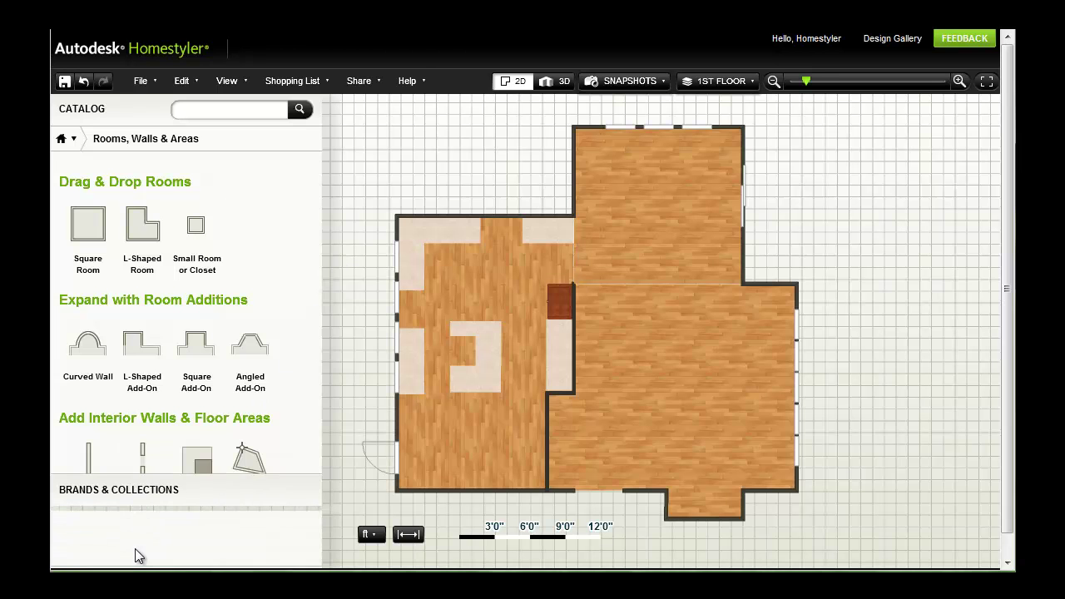
click(262, 457)
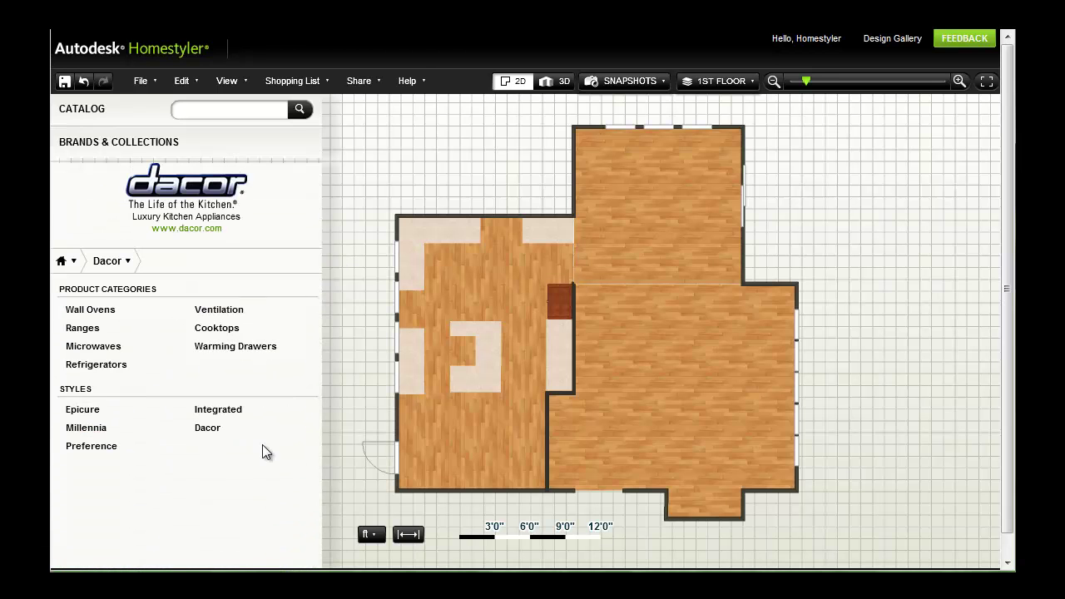
click(99, 366)
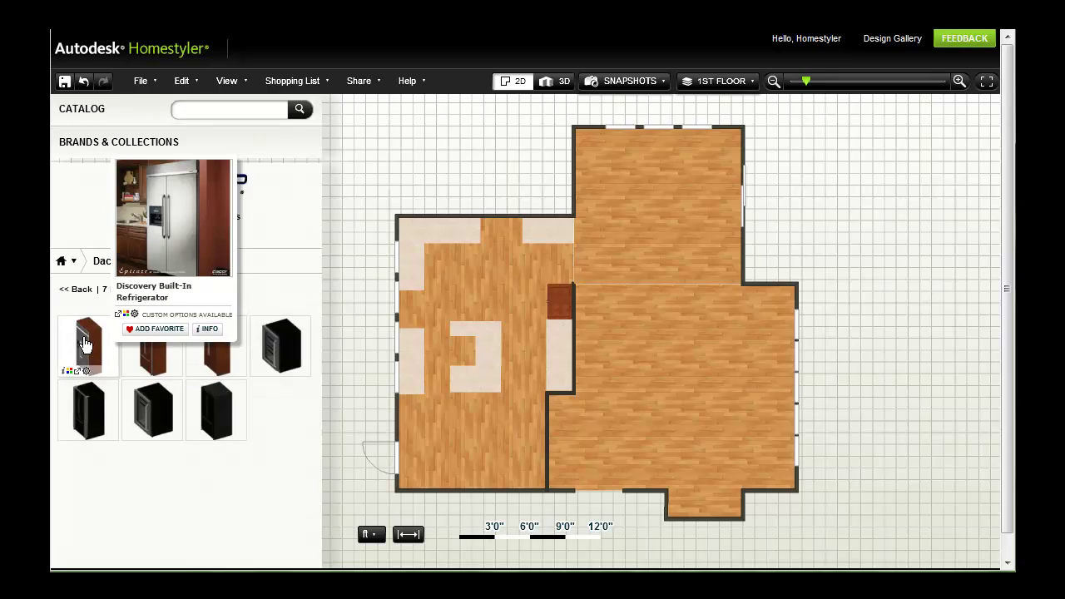
drag(98, 371, 475, 233)
drag(275, 272, 205, 270)
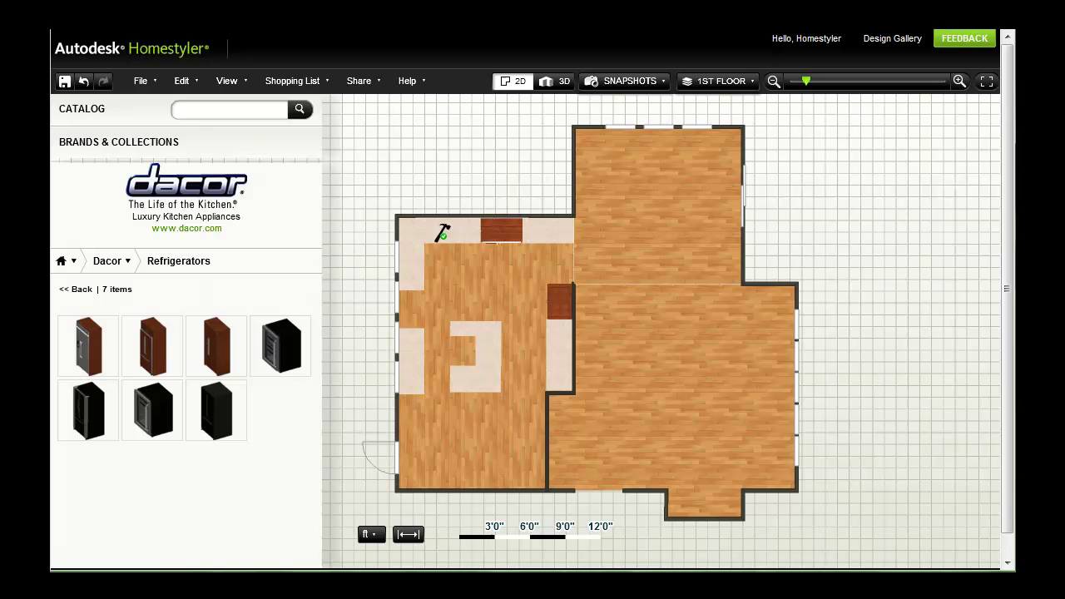
Set the black Dacor range into the kitchen island.
click(75, 290)
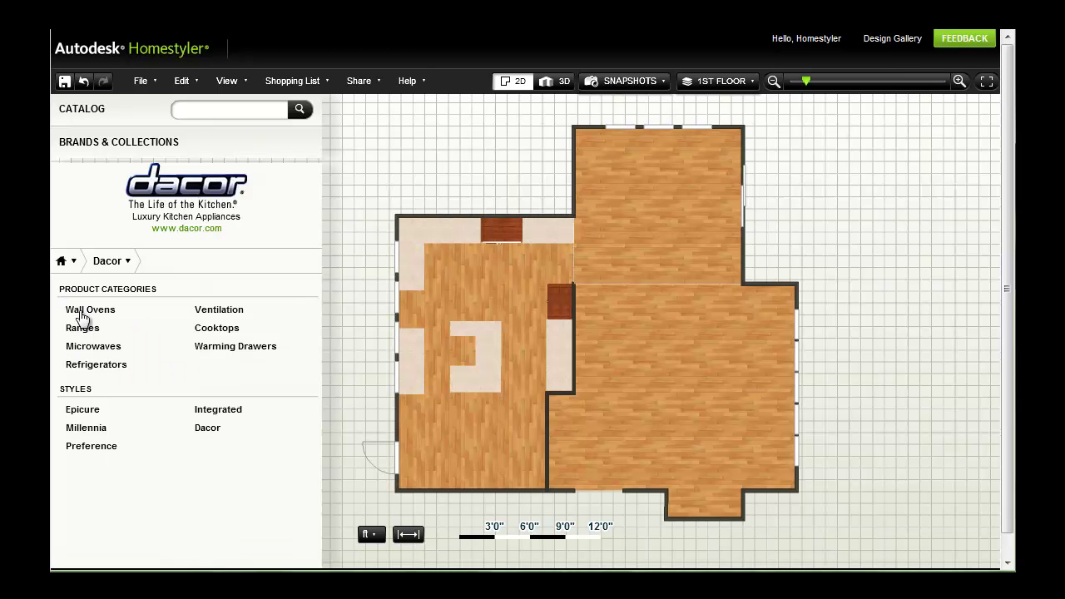
click(83, 328)
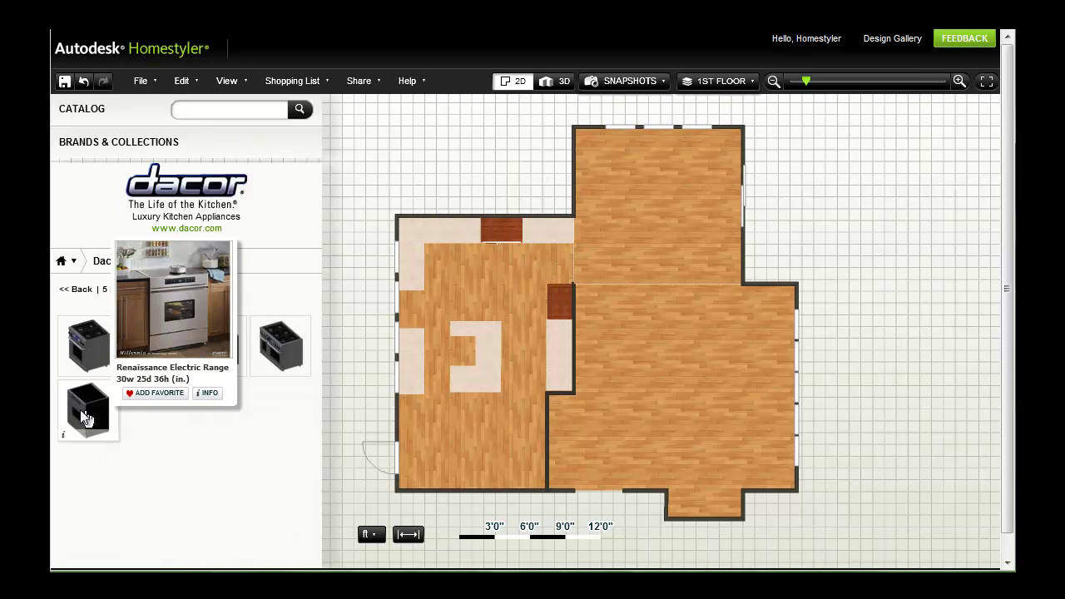
drag(80, 410, 416, 350)
scroll(482, 352, up, 3)
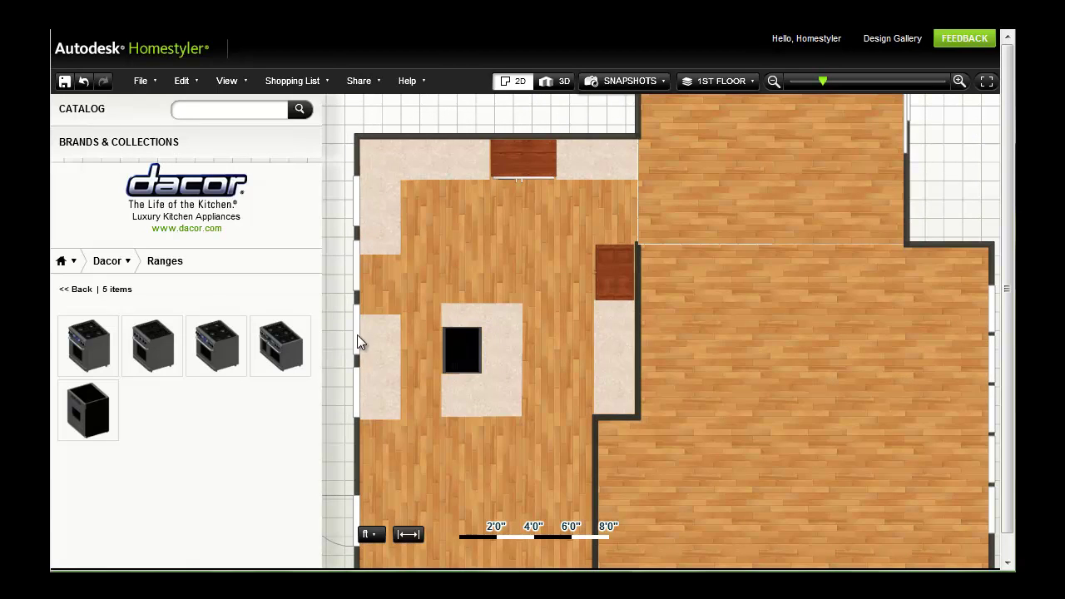
Place a Kohler double-basin kitchen sink, turned 90°, on the left wall counter.
click(67, 261)
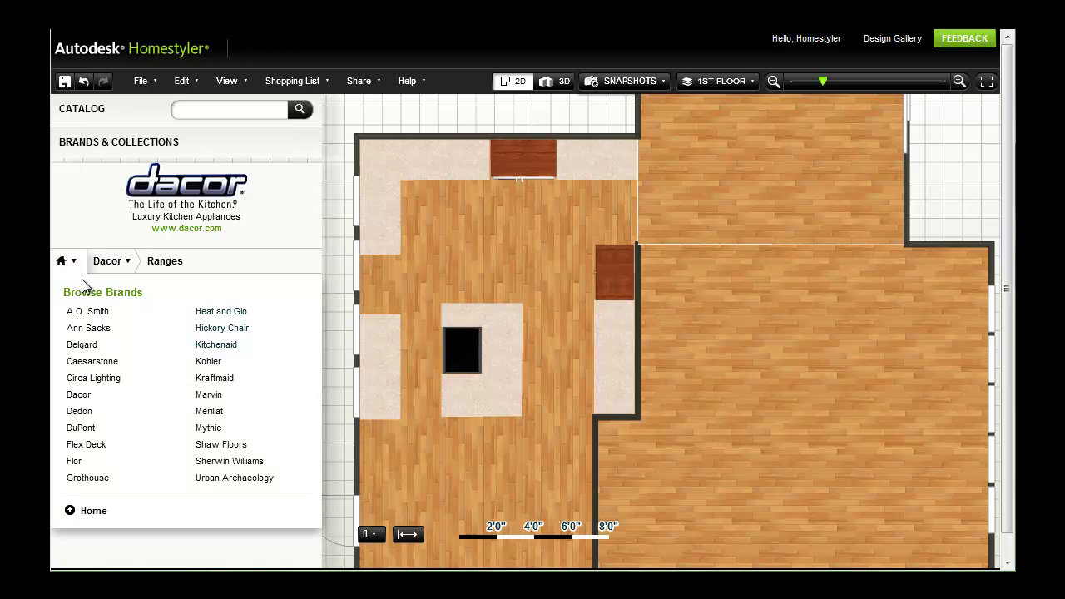
click(209, 363)
click(215, 291)
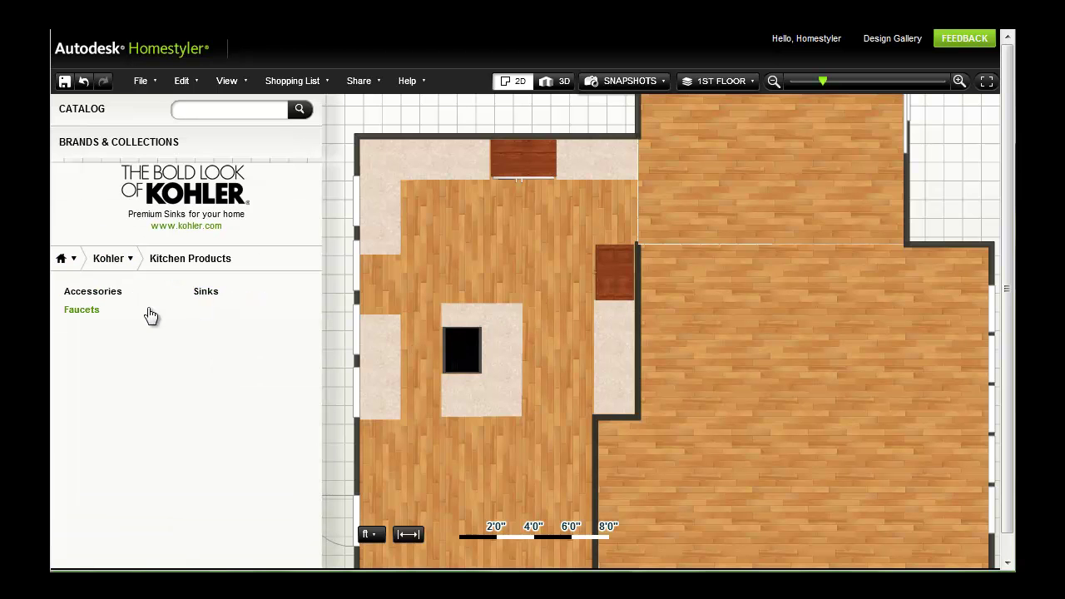
click(196, 299)
scroll(319, 316, down, 1)
mouse_move(313, 427)
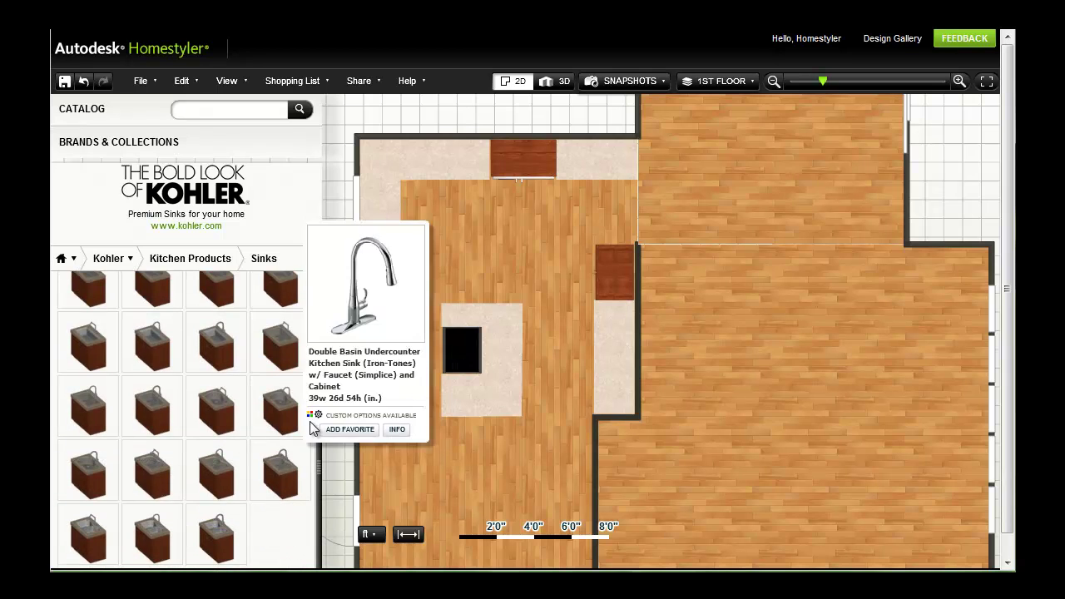
mouse_move(223, 477)
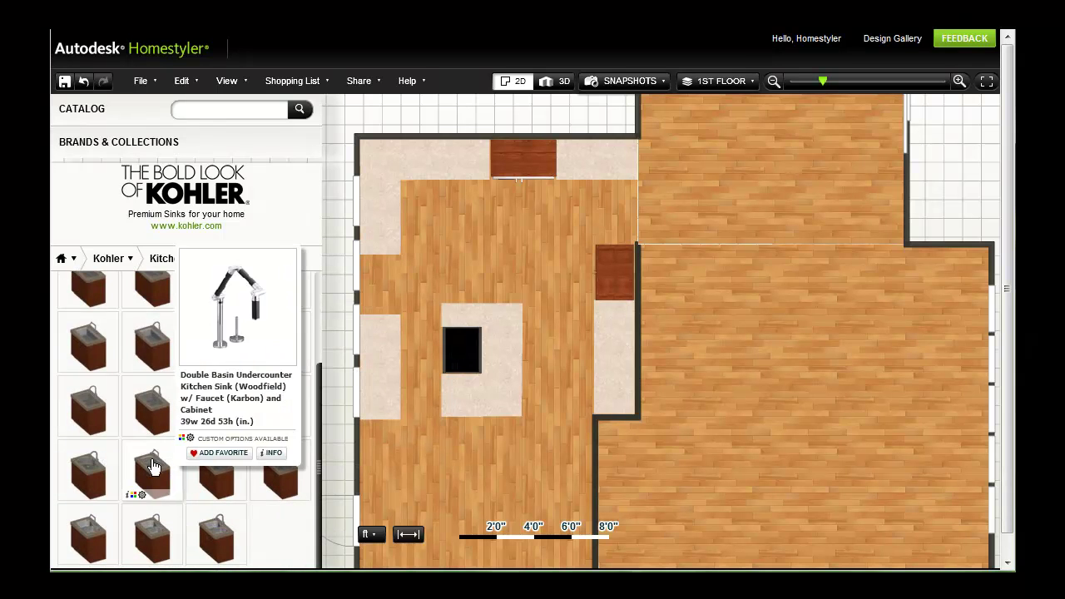
drag(152, 468, 462, 224)
drag(464, 274, 381, 281)
scroll(561, 251, down, 3)
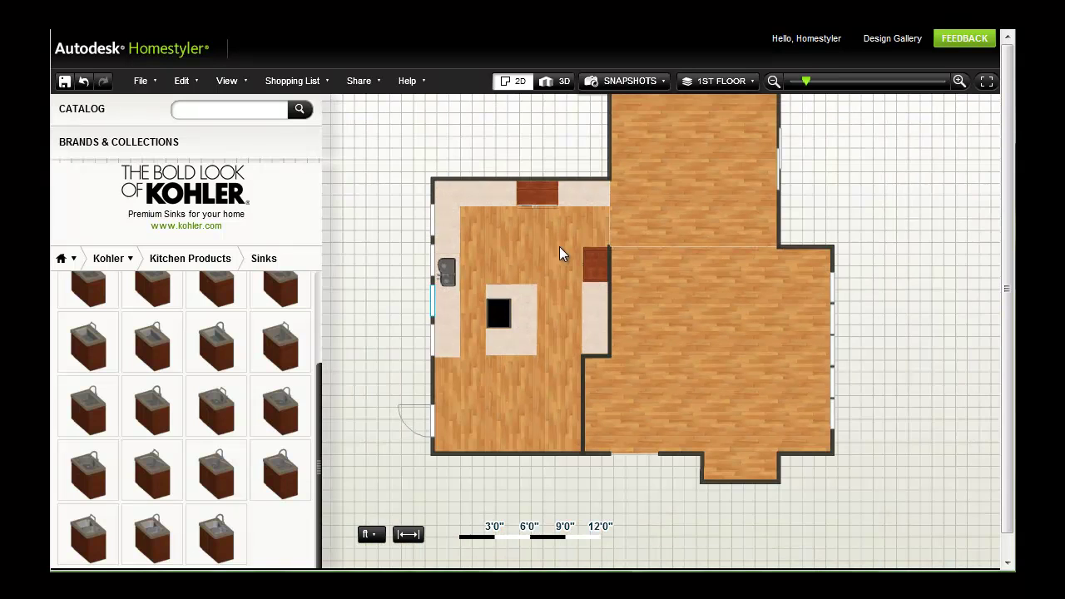
Add a square floor area in the upper room and cover it with striped FLOR carpet tile.
click(83, 121)
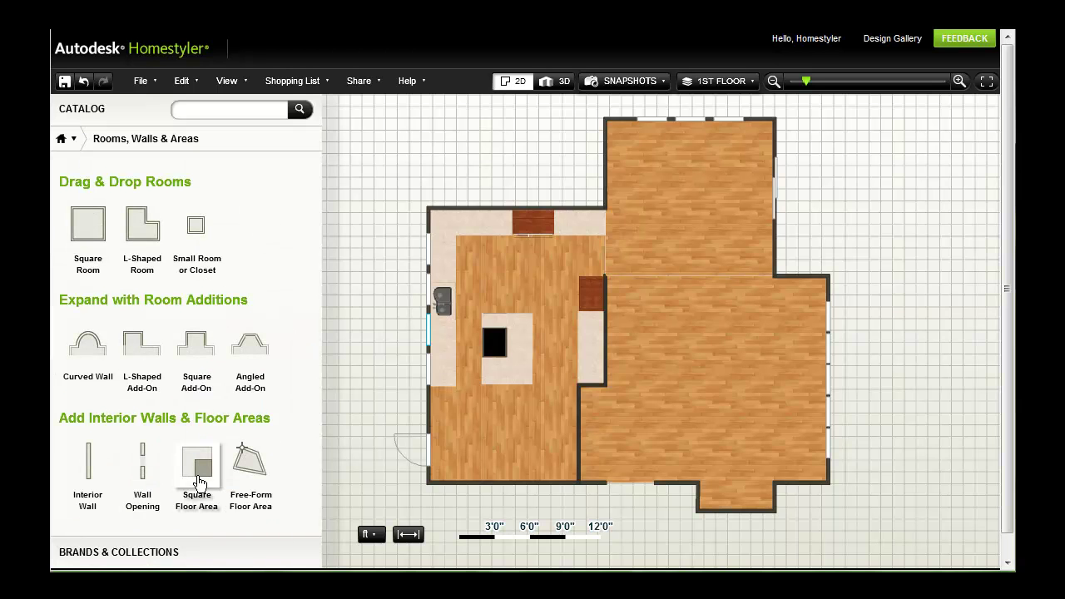
drag(190, 475, 659, 166)
click(75, 143)
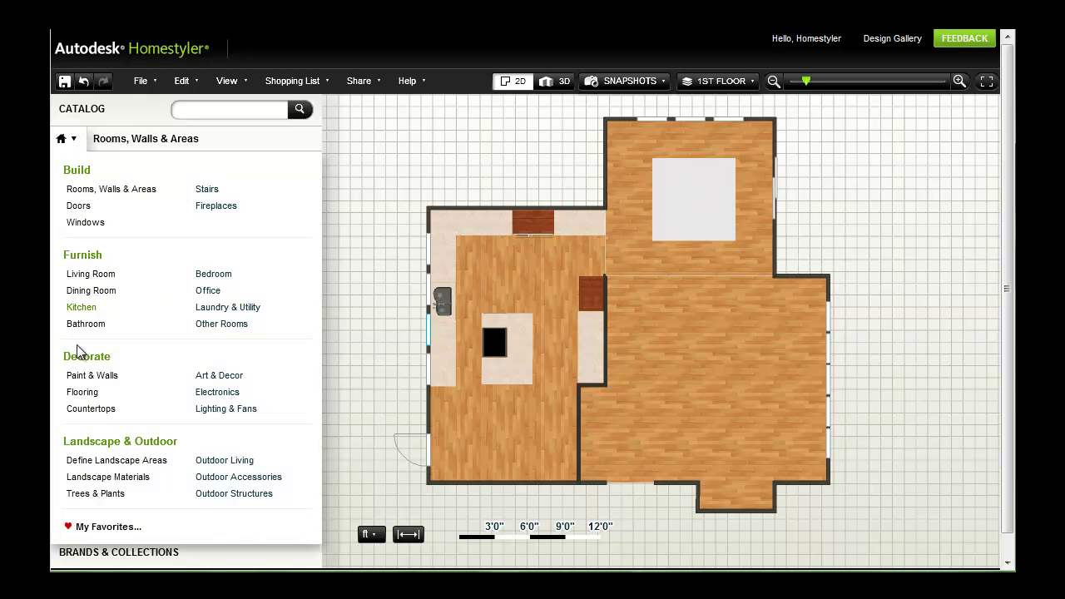
click(80, 393)
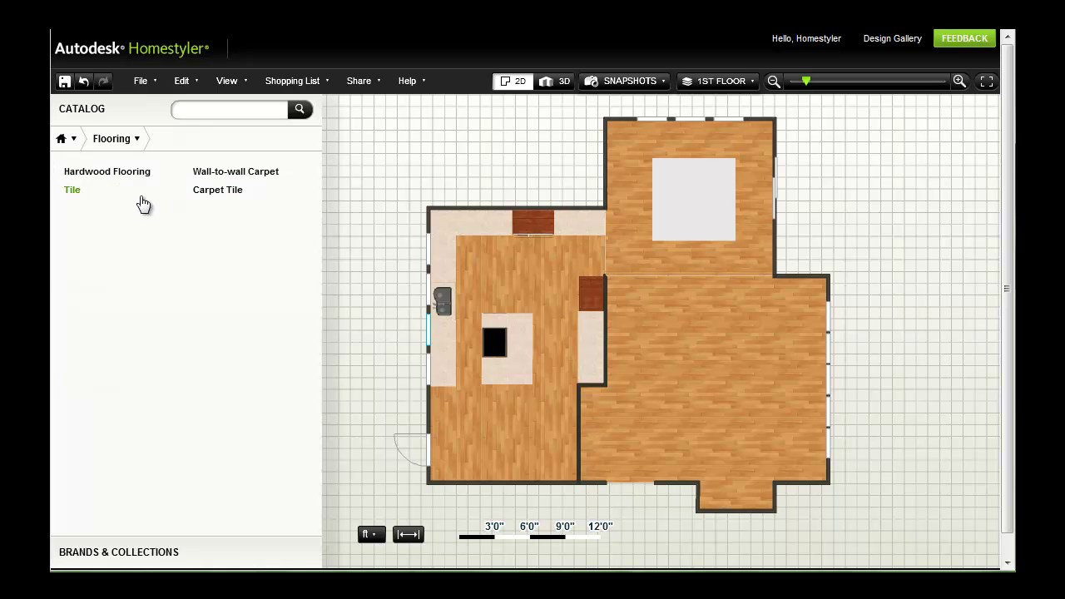
click(209, 191)
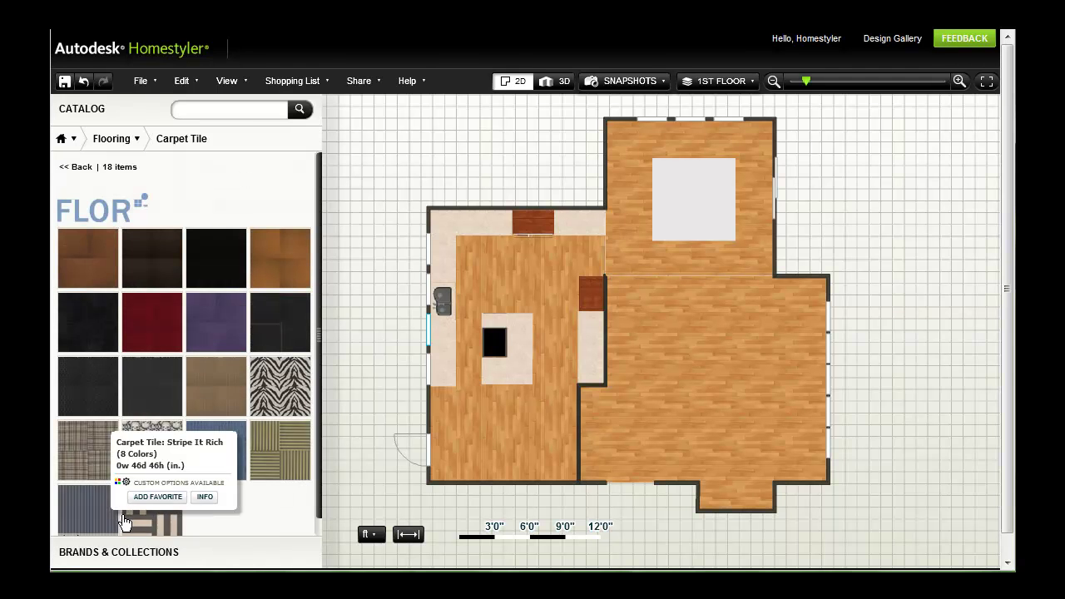
drag(152, 510, 729, 197)
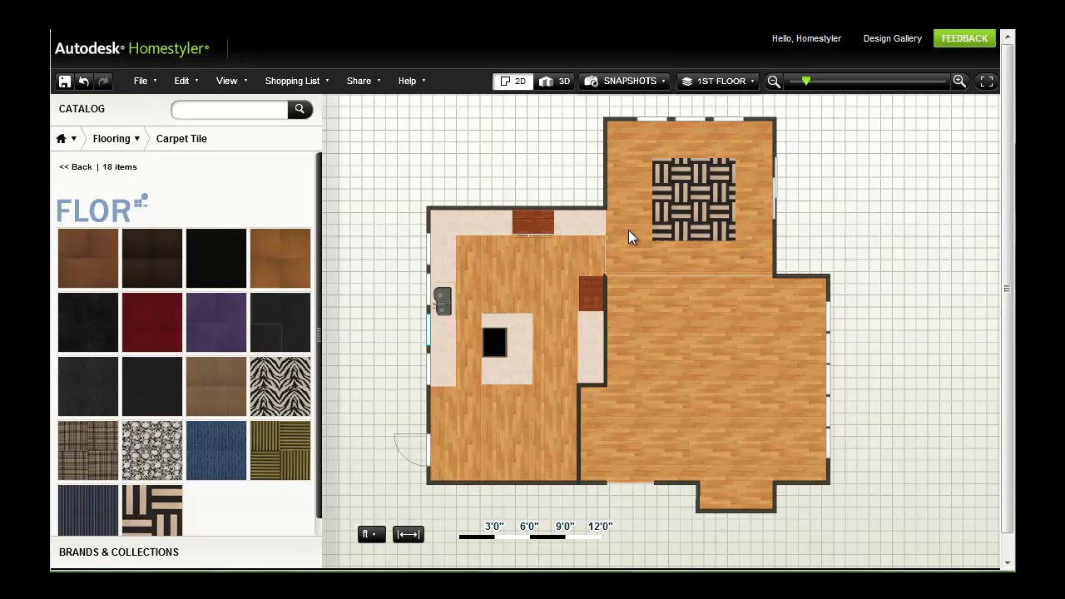
Place a round dining table set from Dining Room > Dining Sets on the rug.
click(74, 141)
click(83, 288)
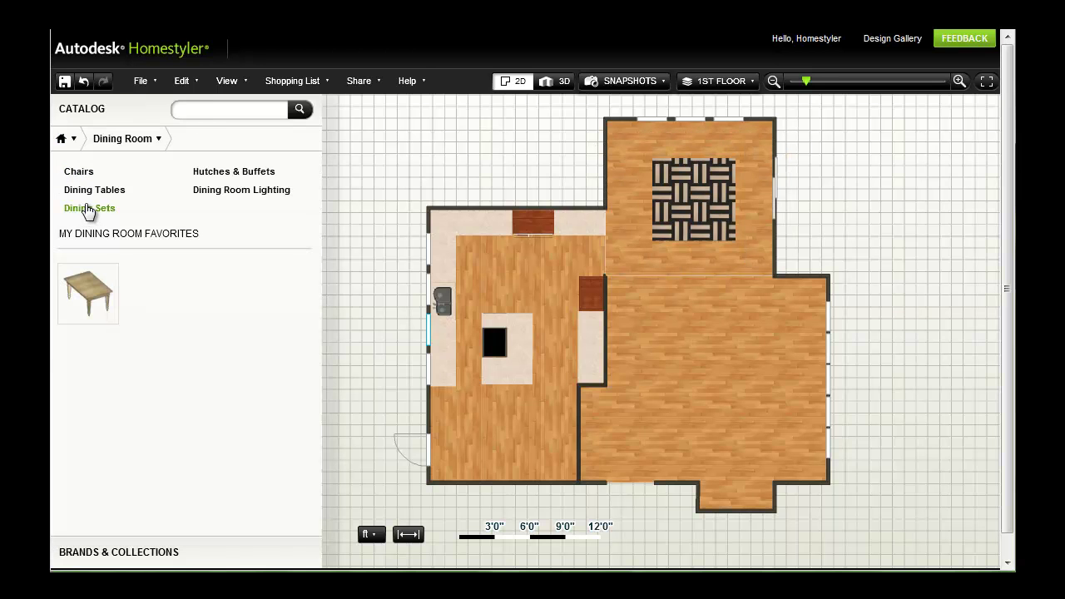
click(89, 209)
drag(151, 223, 691, 203)
click(656, 164)
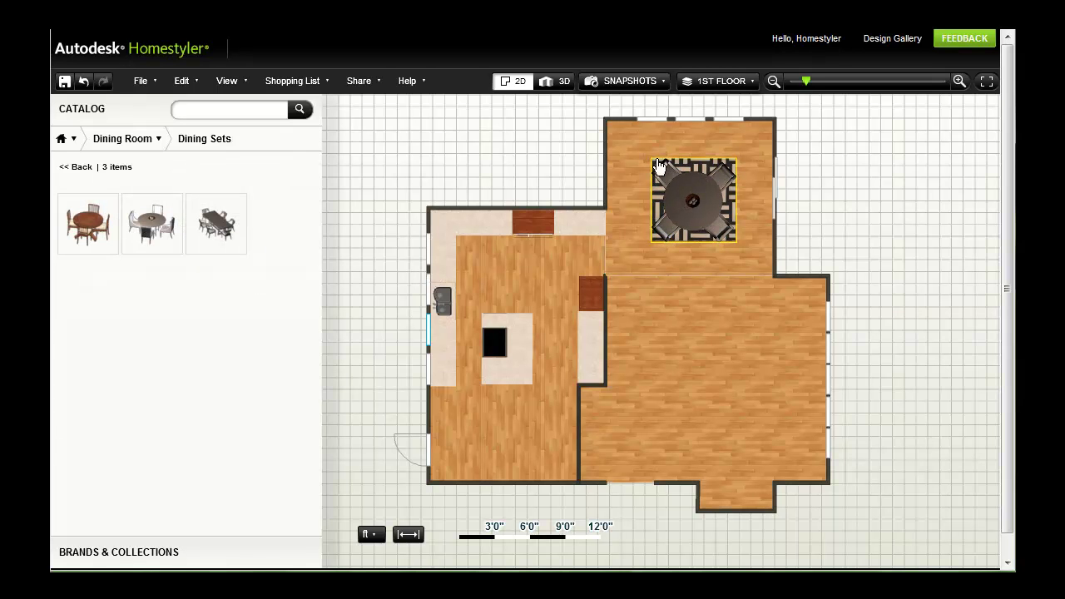
Switch the floor plan to the 3D view.
click(557, 83)
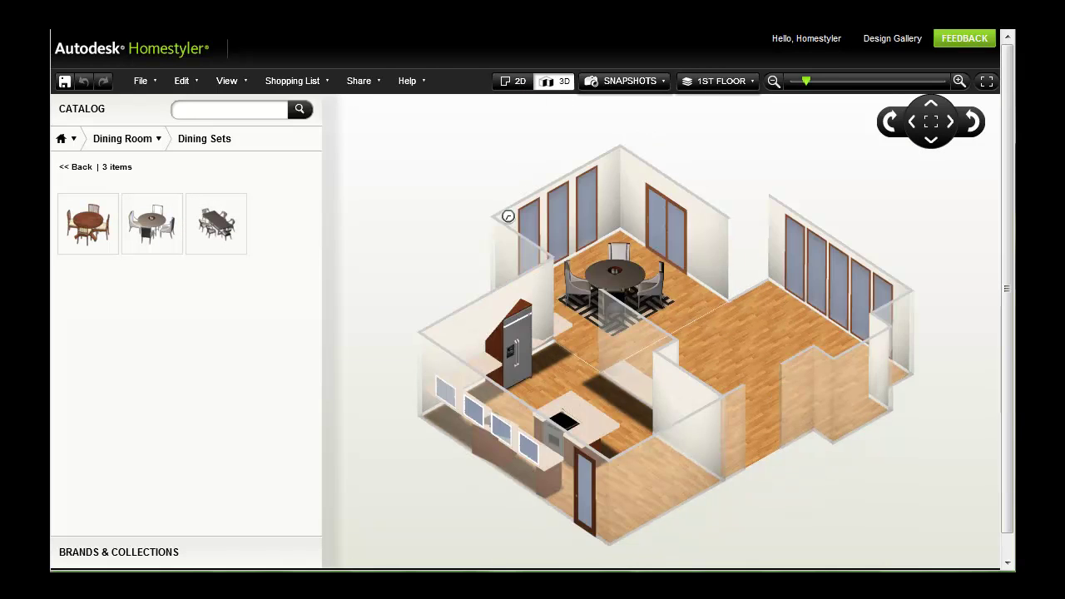